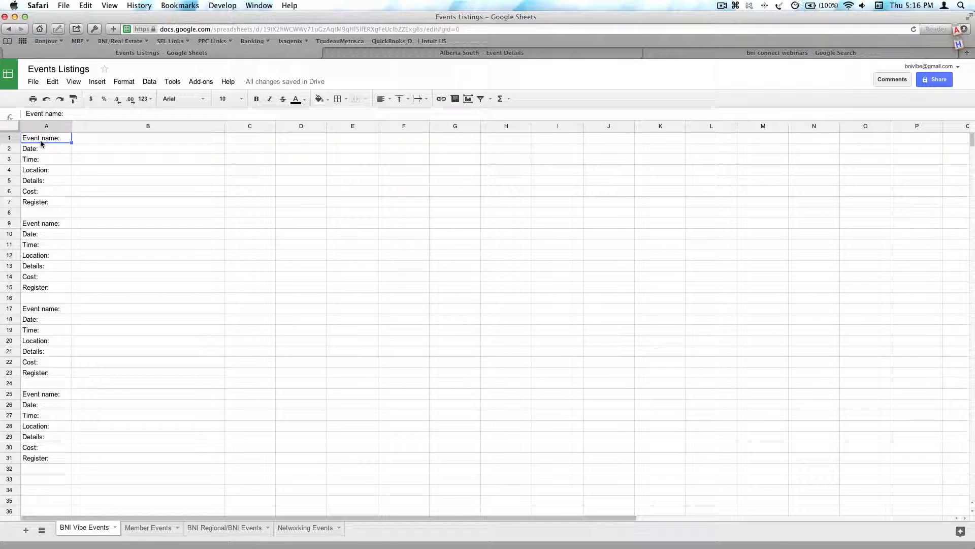
# Fill in the first entry on the BNI Vibe Events sheet with event name "2016 Christmas Party" and date "TBD"
pyautogui.moveTo(40, 139); pyautogui.dragTo(45, 202)
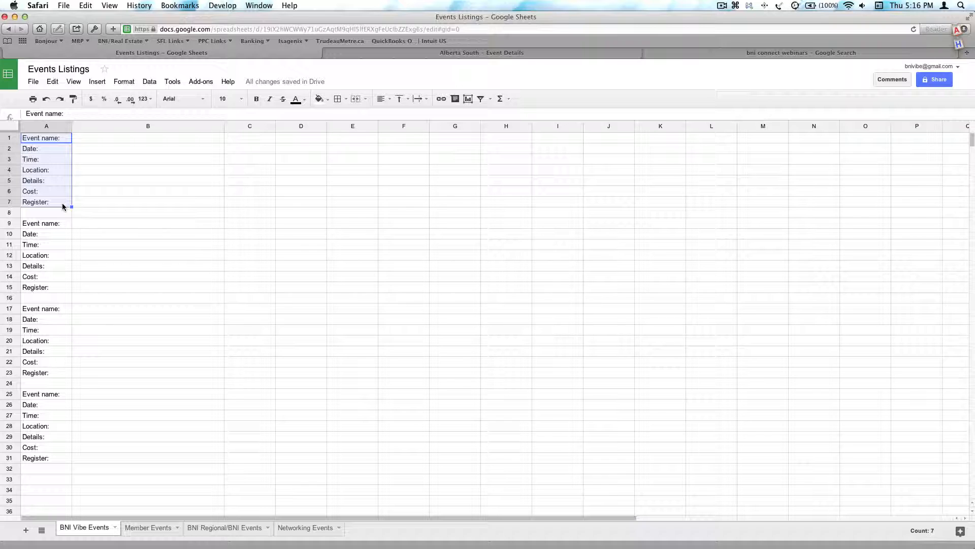
pyautogui.click(100, 137)
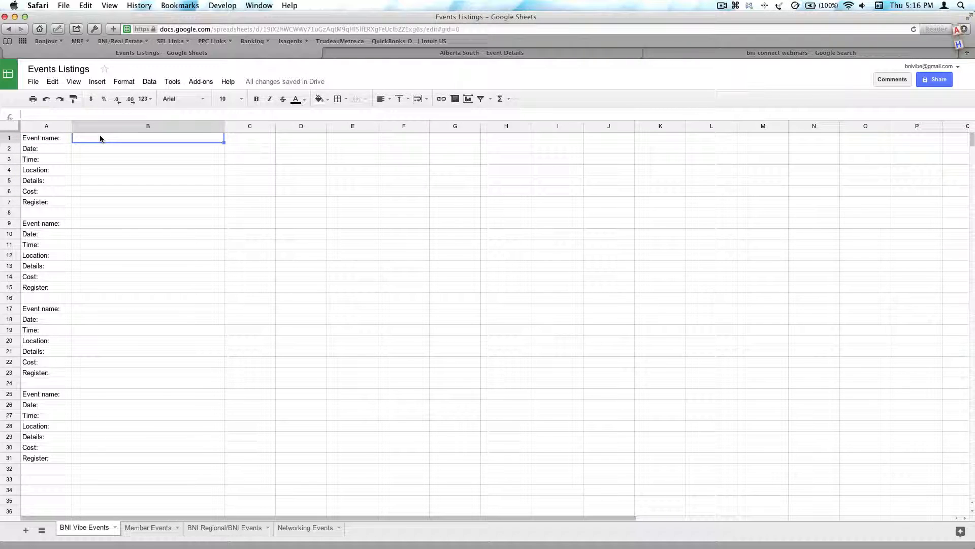
pyautogui.write('2016')
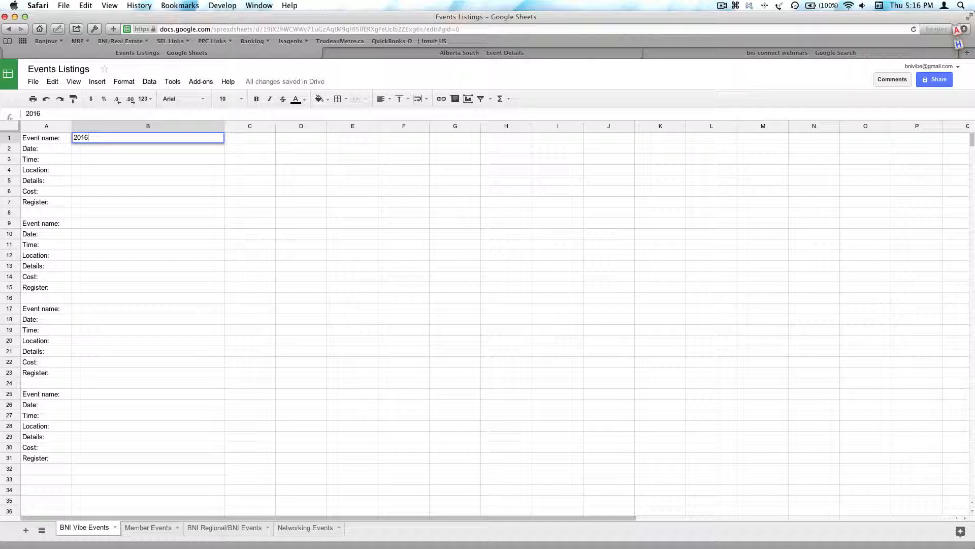
pyautogui.write(' Christmas Party')
pyautogui.press('Return')
pyautogui.write('TBD')
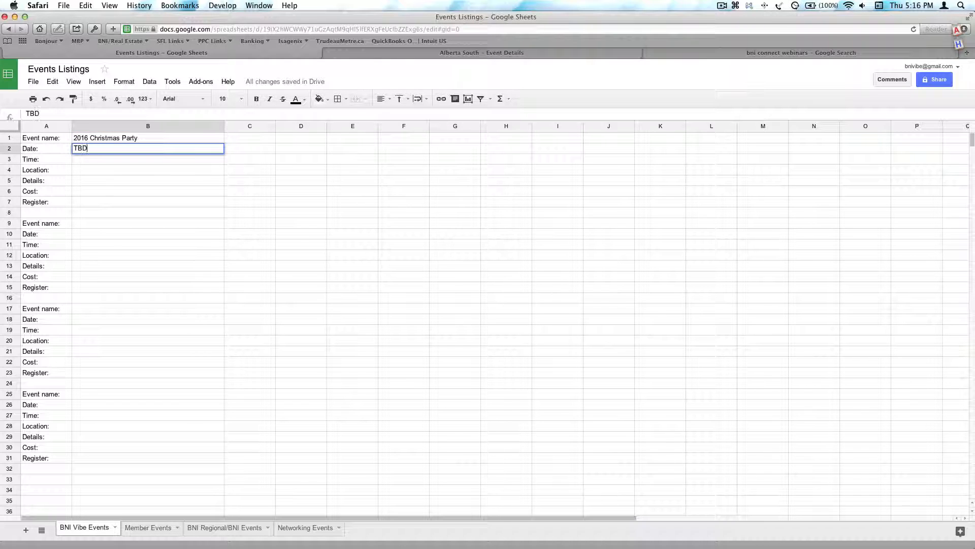
pyautogui.press('Return')
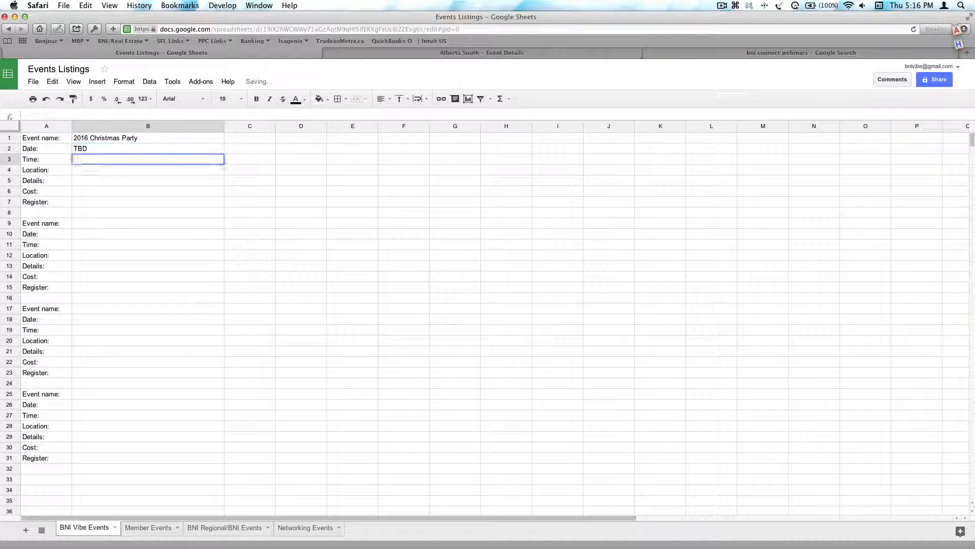
# Leave the time and location blank and enter the details "What are your suggestions to make this year's party fun and memorable?"
pyautogui.press('Return')
pyautogui.press('Return')
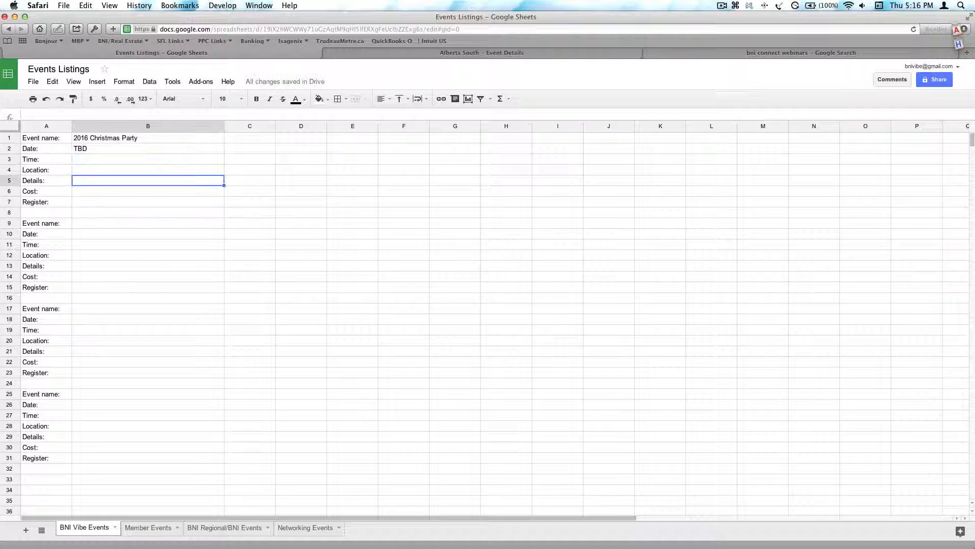
pyautogui.write("What are your suggestions to make this year's party fun and memorable?")
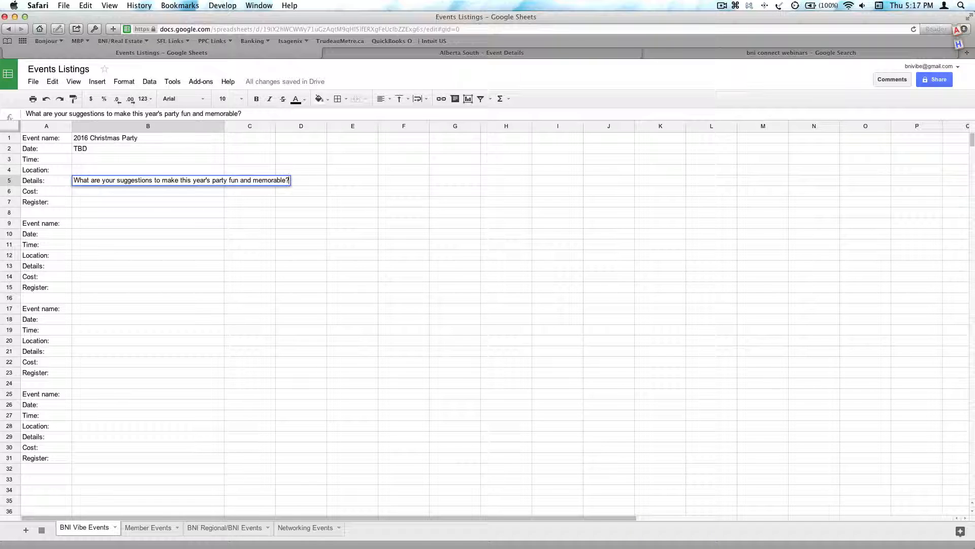
pyautogui.press('Return')
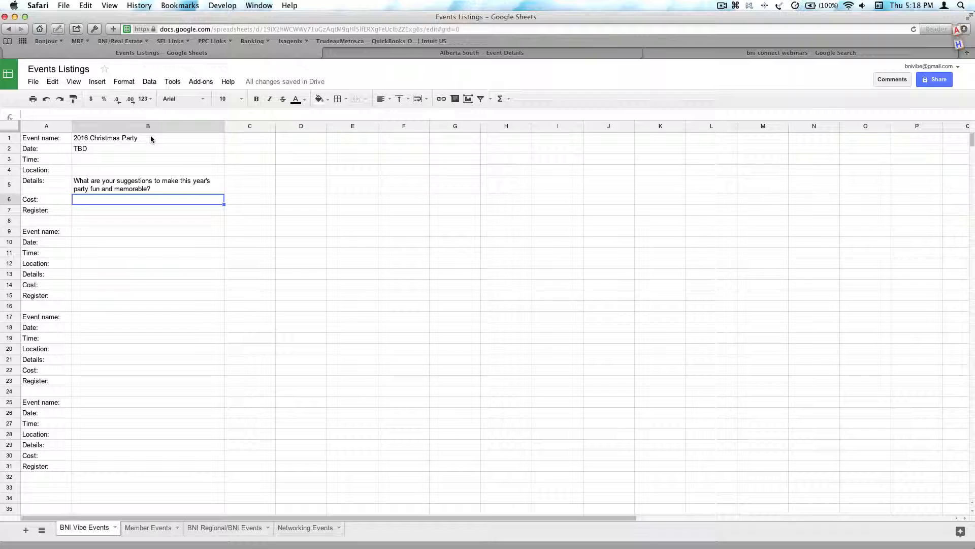
# Copy the Christmas party entries in B1:B5, switch to the Mailchimp campaign in Firefox, and open the BNI Vibe Events text block for editing
pyautogui.moveTo(150, 139); pyautogui.dragTo(149, 180)
pyautogui.press('super+c')
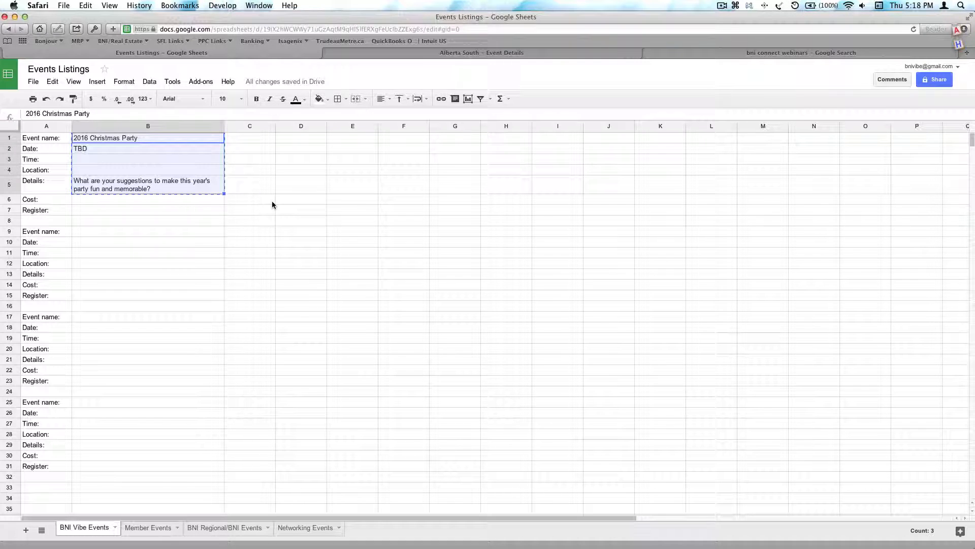
pyautogui.moveTo(4, 183)
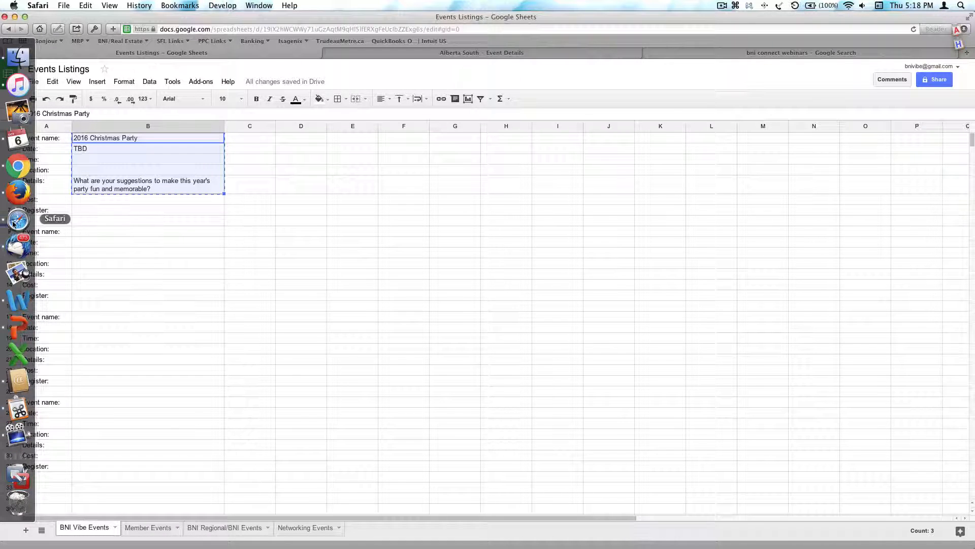
pyautogui.click(11, 199)
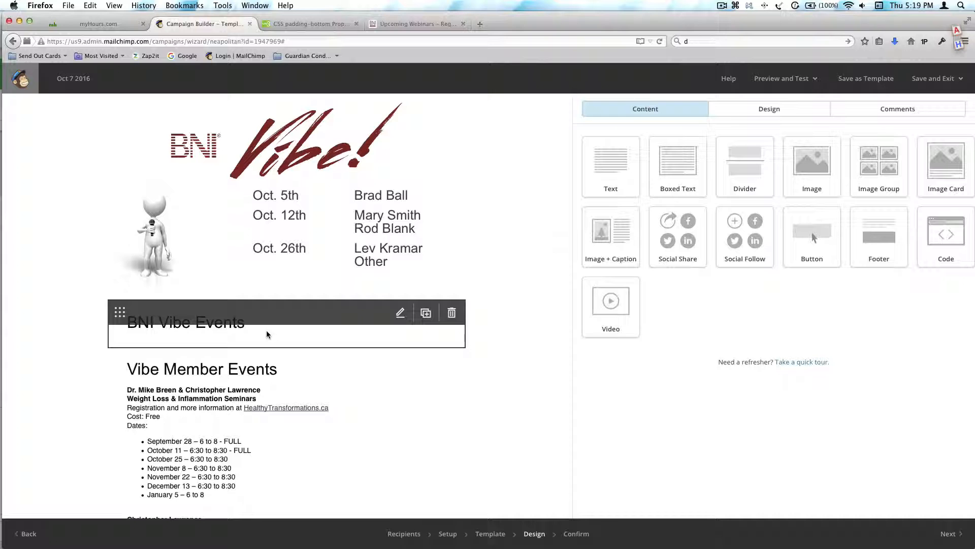
pyautogui.click(400, 313)
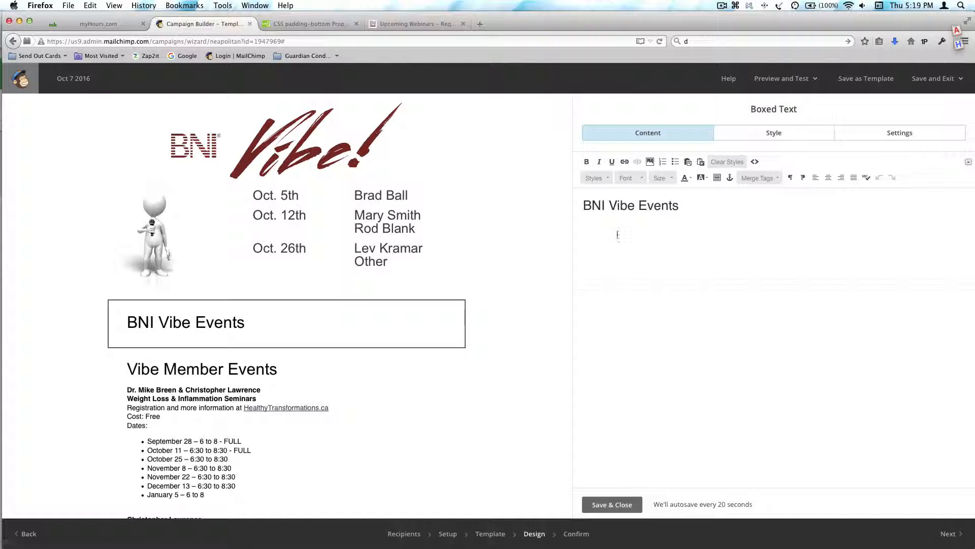
# Try pasting the copied event cells with their table formatting below the BNI Vibe Events heading, and undo the paste
pyautogui.press('Return')
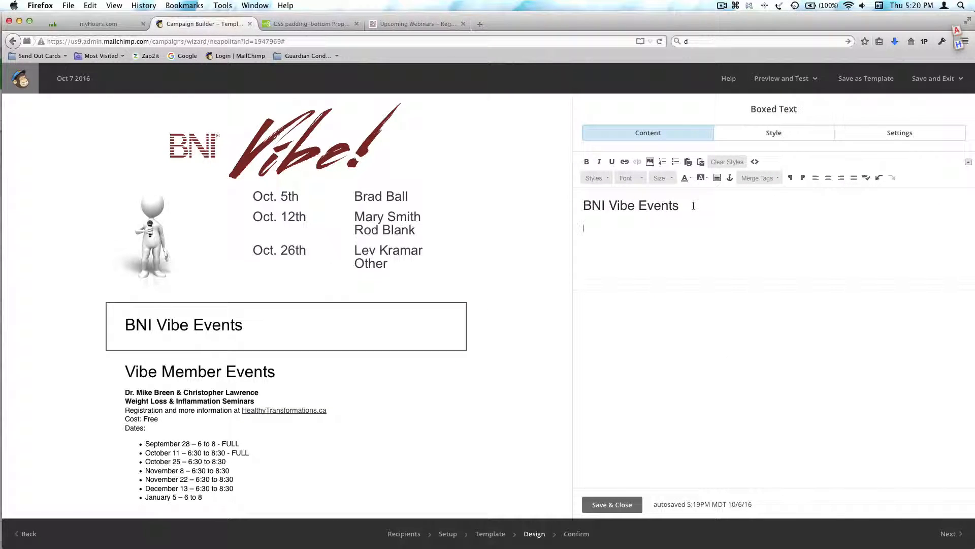
pyautogui.press('super+v')
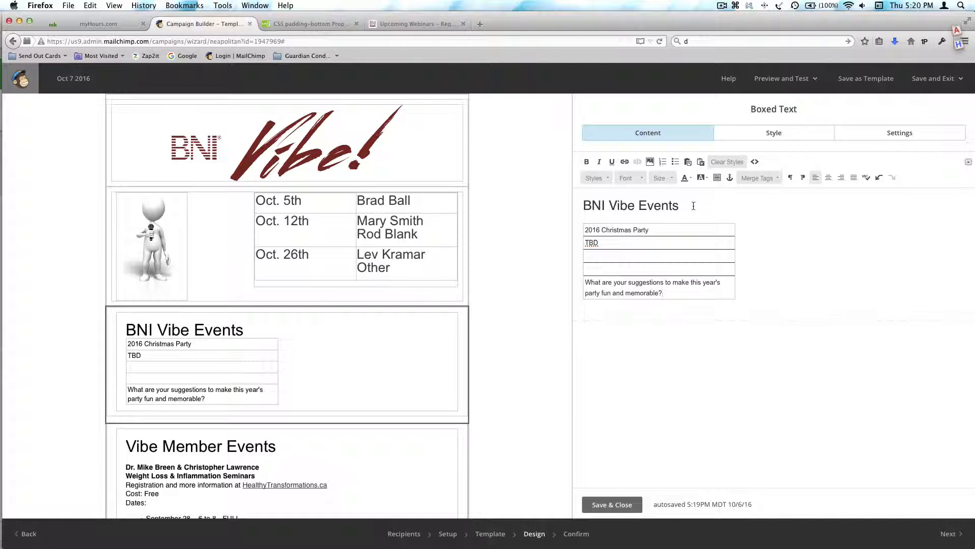
pyautogui.press('super+z')
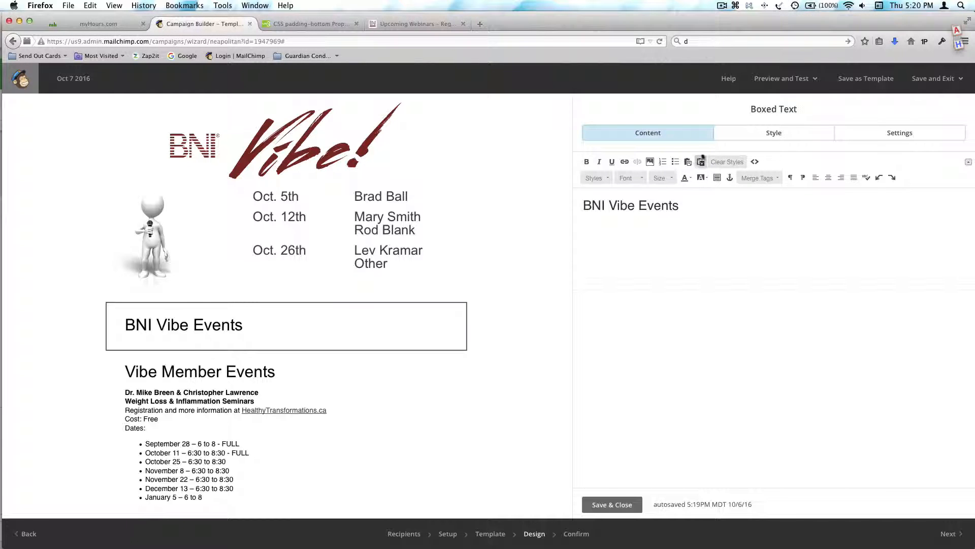
# Paste the copied Christmas party details as plain text below the BNI Vibe Events heading
pyautogui.click(689, 163)
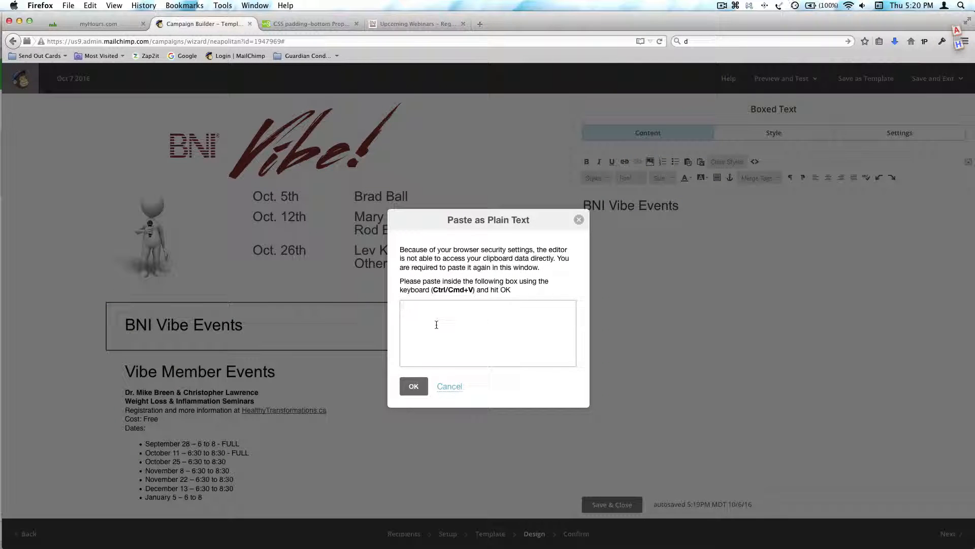
pyautogui.write("2016 Christmas Party TBD   What are your suggestions to make this year's party fun and memorable?")
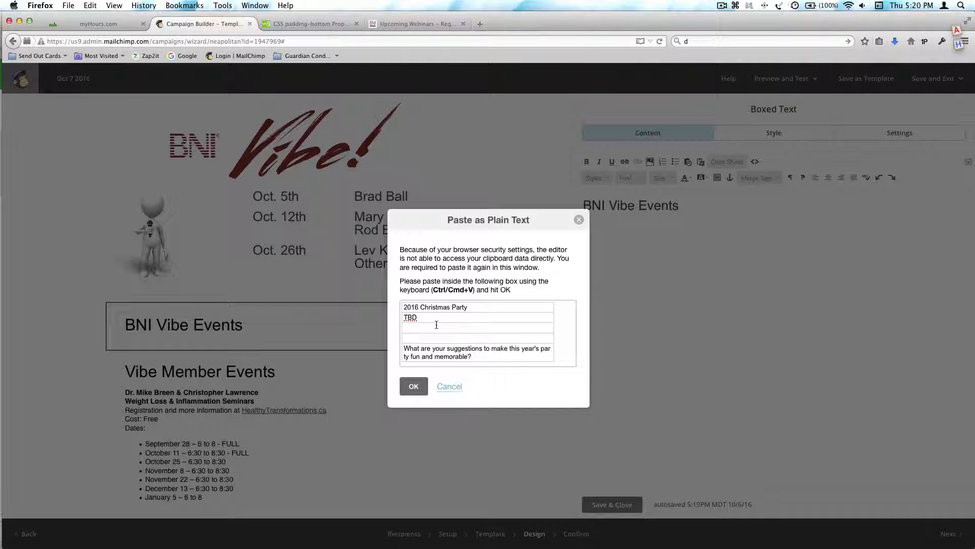
pyautogui.click(412, 387)
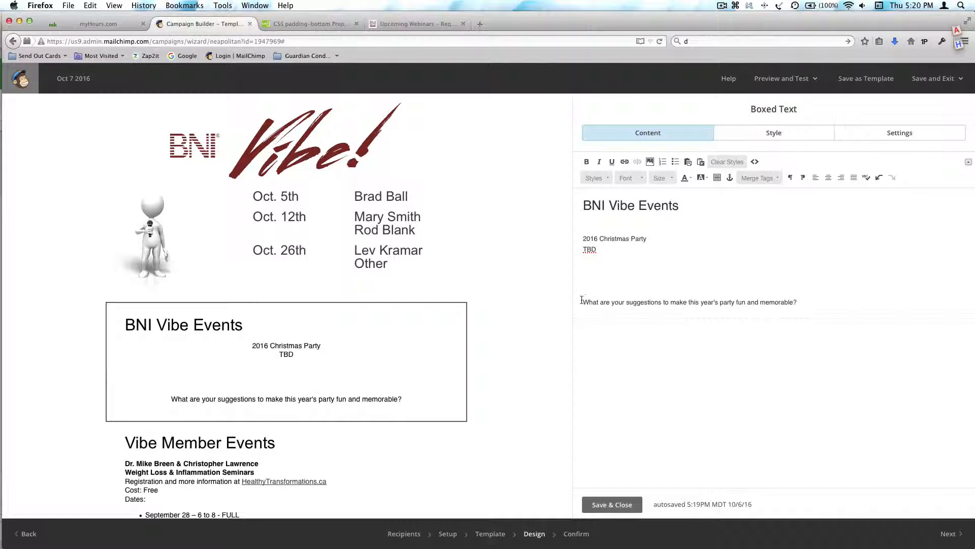
# Remove the blank lines between the TBD line and the question about party suggestions
pyautogui.press('BackSpace')
pyautogui.press('BackSpace')
pyautogui.press('BackSpace')
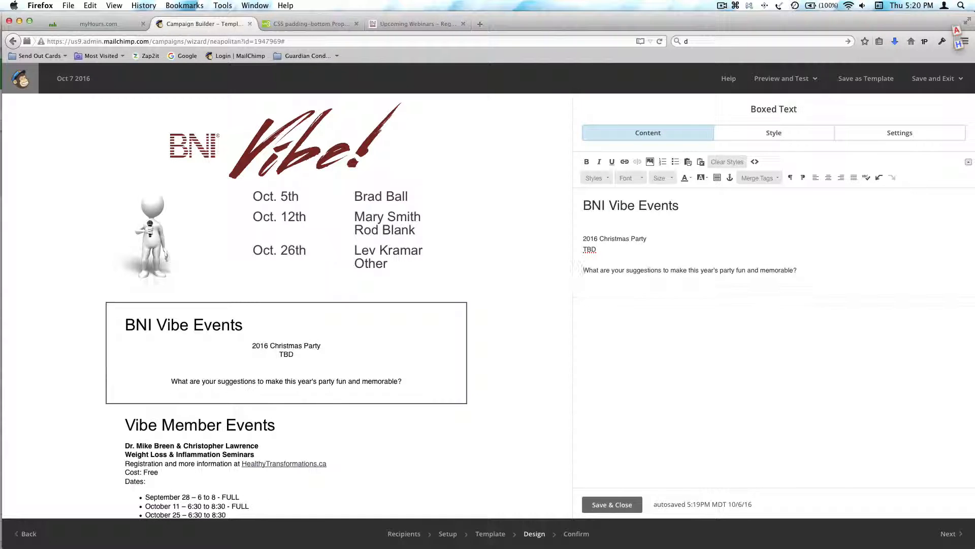
pyautogui.press('BackSpace')
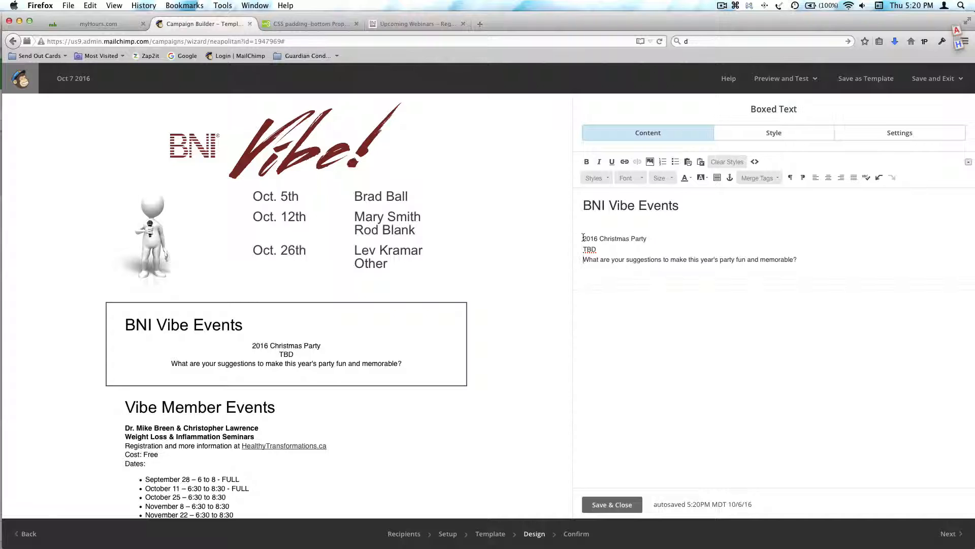
# Make the "2016 Christmas Party" line bold and change the line below it to "Arrangement are TBD"
pyautogui.moveTo(583, 237); pyautogui.dragTo(645, 238)
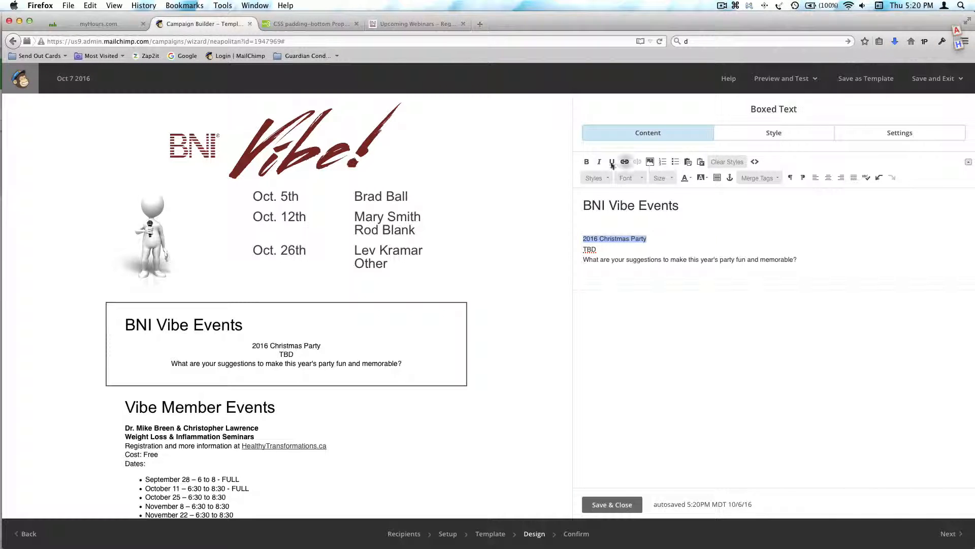
pyautogui.click(589, 164)
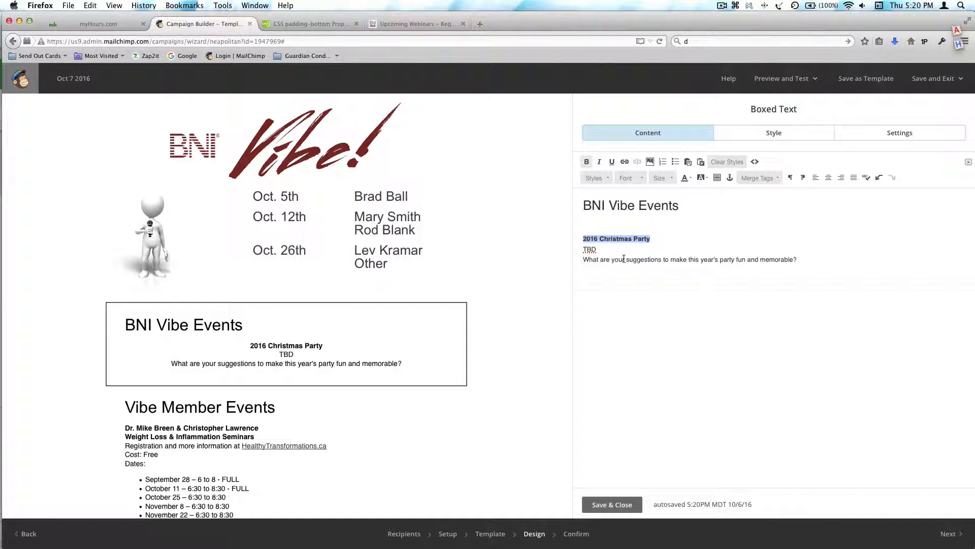
pyautogui.click(583, 250)
pyautogui.write('Arrange')
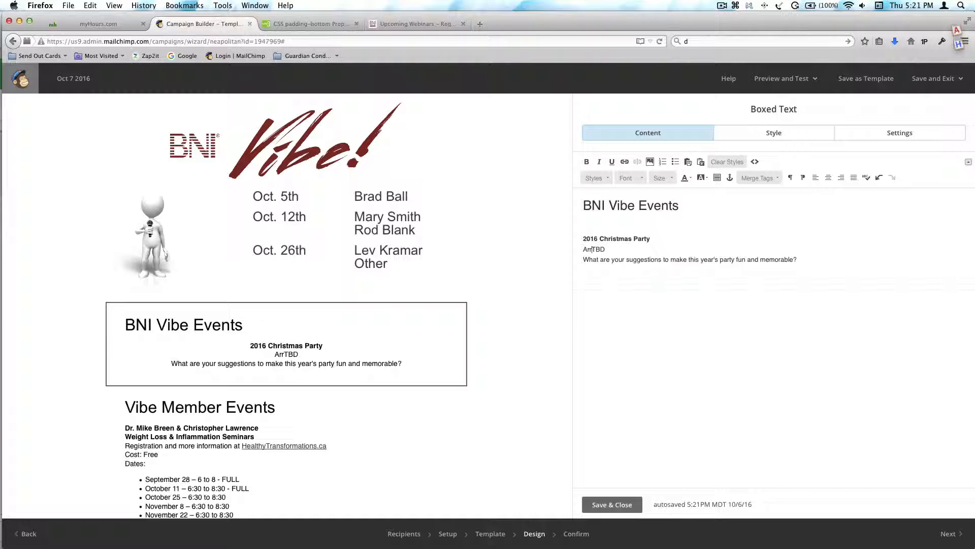
pyautogui.write('ment are')
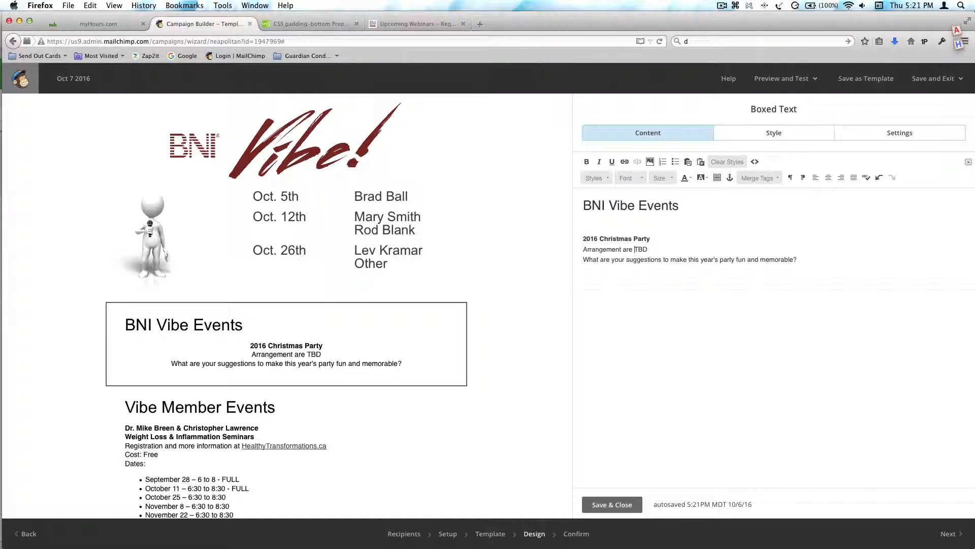
# Remove the blank line below the BNI Vibe Events heading and left-align the three Christmas party lines
pyautogui.click(586, 231)
pyautogui.press('BackSpace')
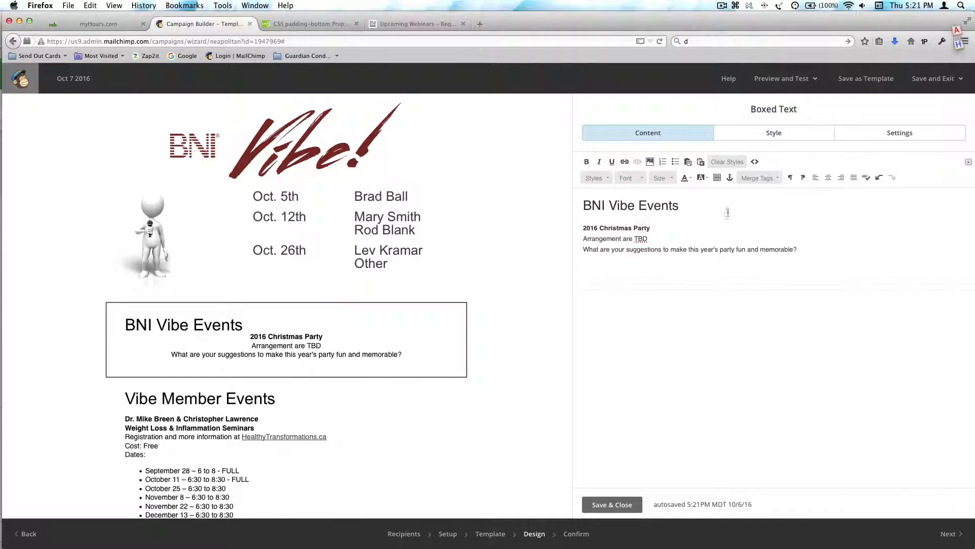
pyautogui.keyDown('shift'); pyautogui.click(805, 248); pyautogui.keyUp('shift')
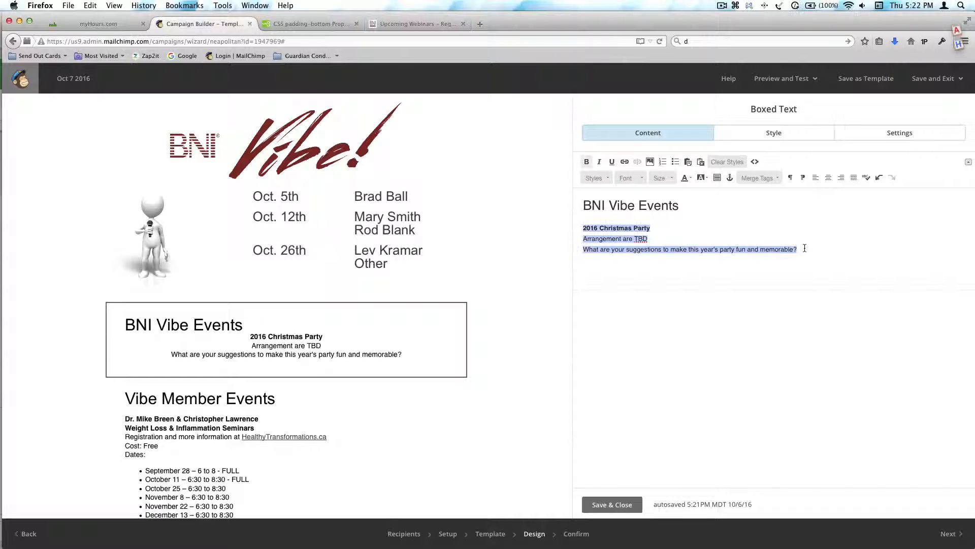
pyautogui.click(816, 177)
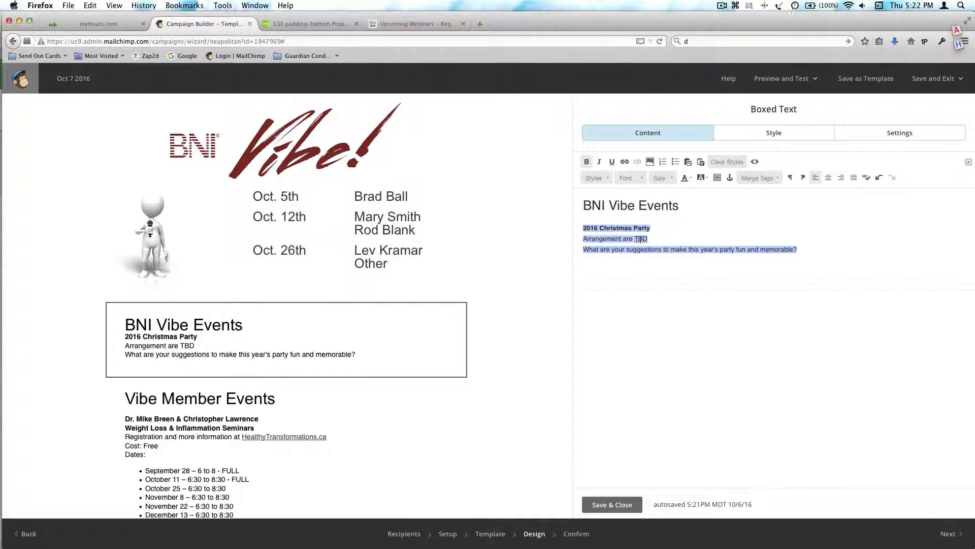
# Insert a blank line above "2016 Christmas Party", and save and close the text block
pyautogui.click(584, 228)
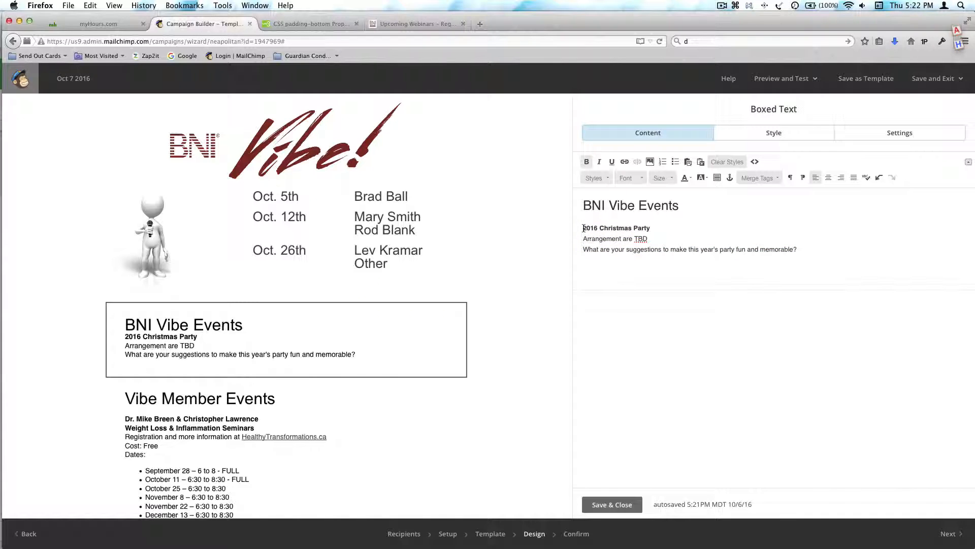
pyautogui.press('Return')
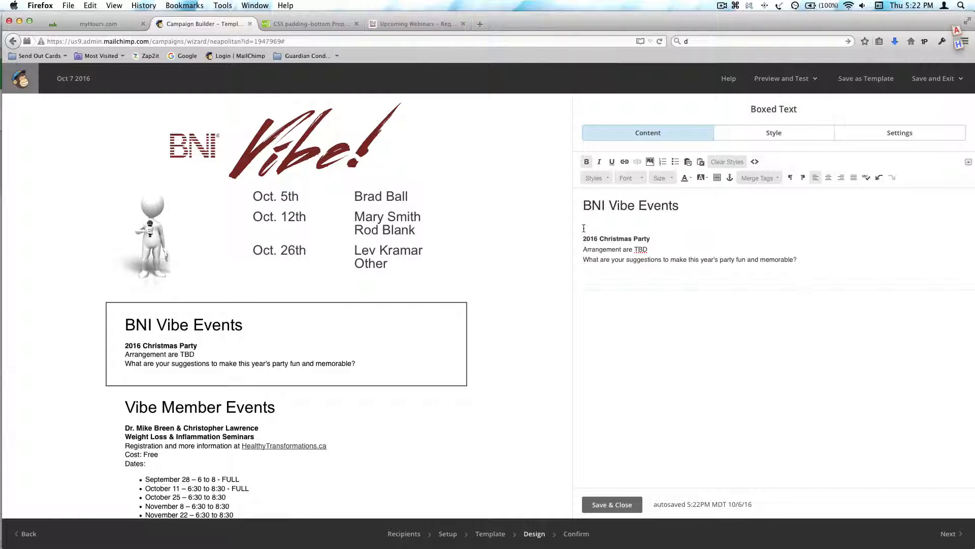
pyautogui.click(586, 281)
pyautogui.click(612, 504)
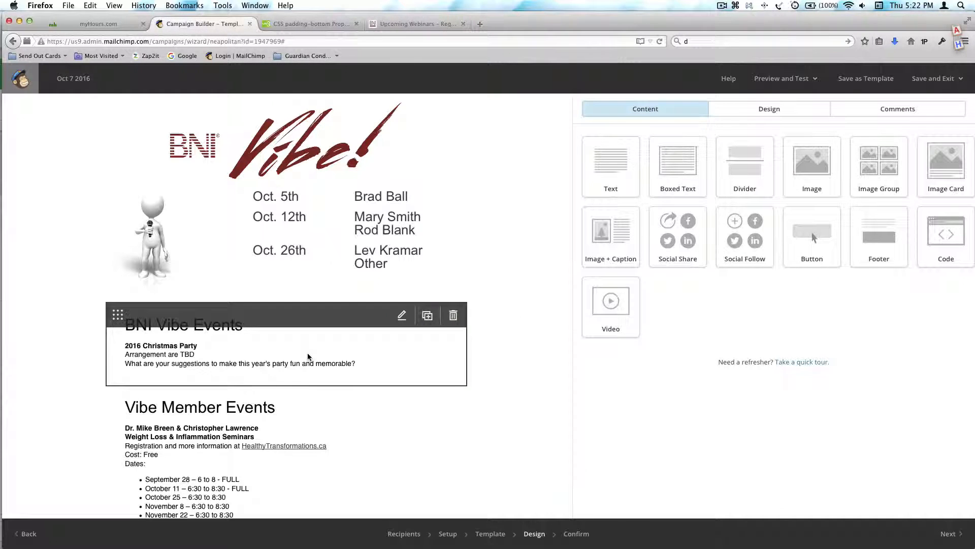
# Switch to Safari, show the BNI Regional/BNI Events sheet, and open the October 14 Calgary Member Success Program from the Alberta South events calendar
pyautogui.moveTo(3, 253)
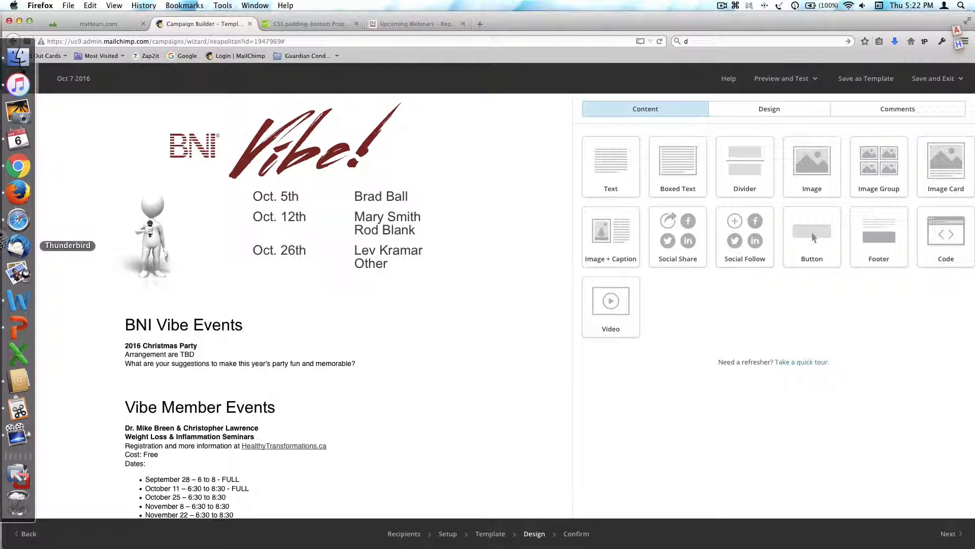
pyautogui.click(17, 219)
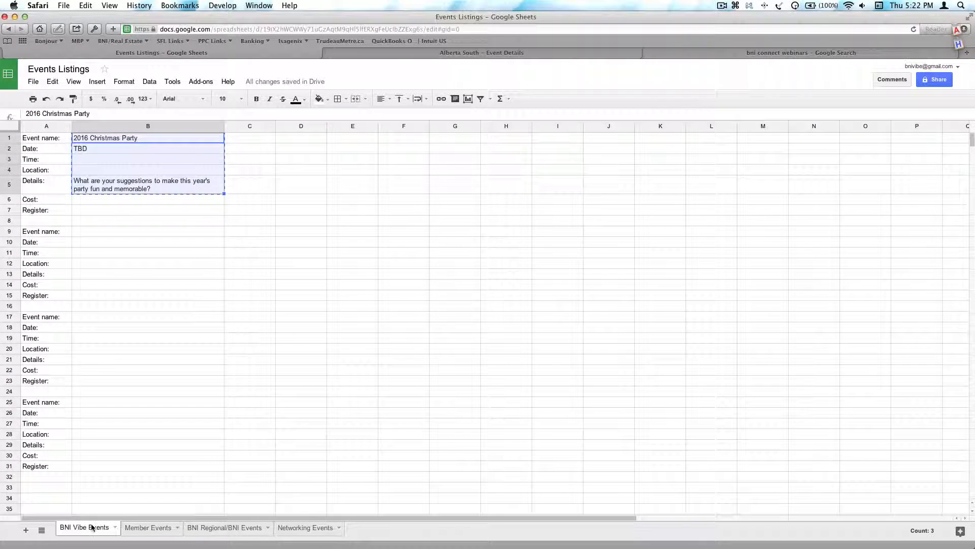
pyautogui.click(216, 528)
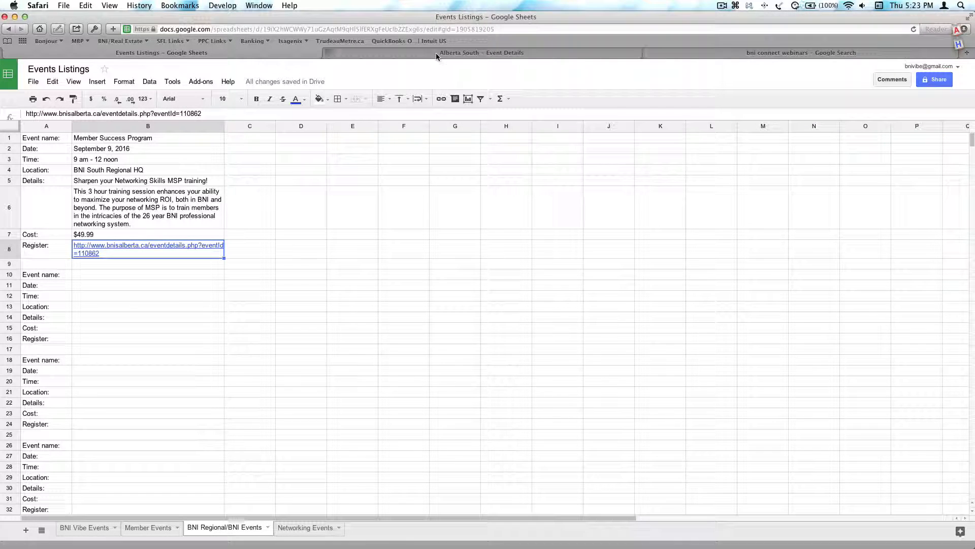
pyautogui.click(495, 56)
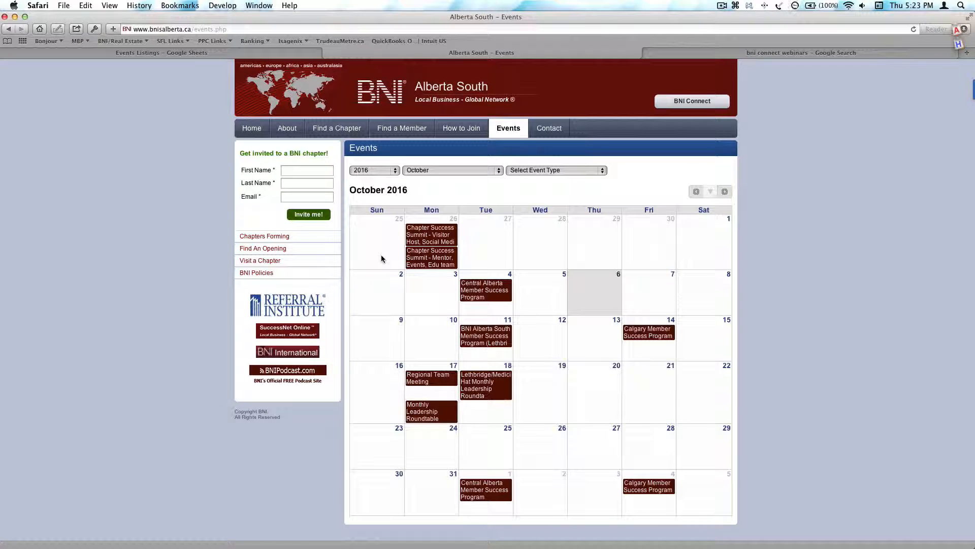
pyautogui.moveTo(648, 340)
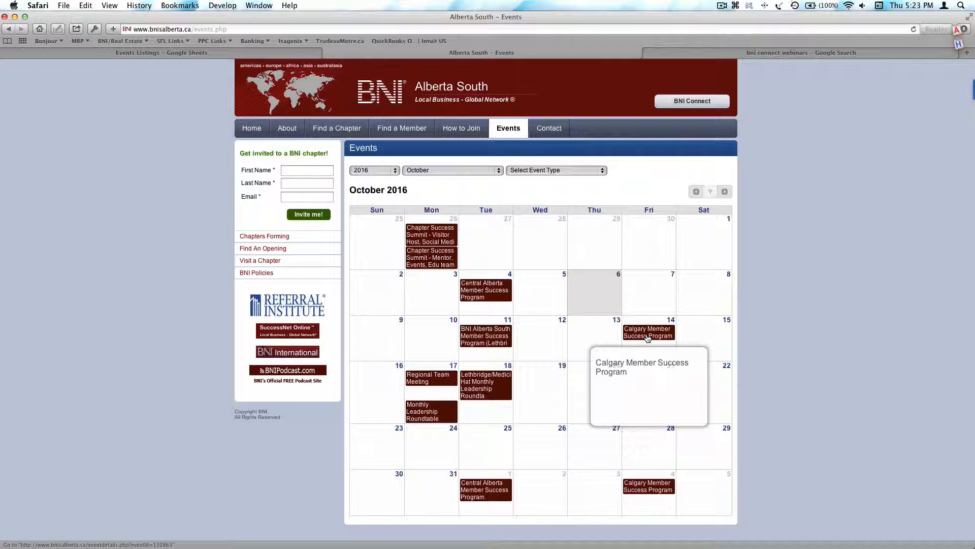
pyautogui.click(647, 338)
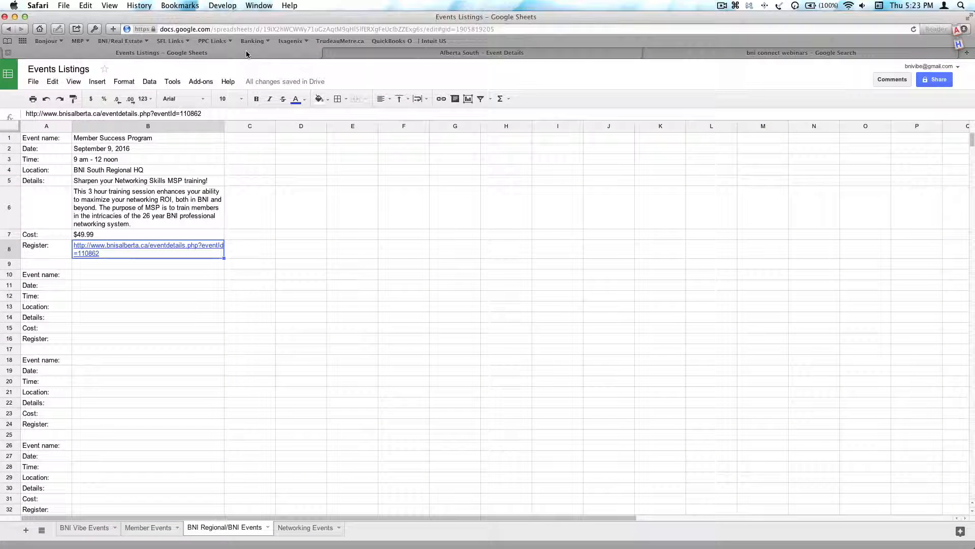
pyautogui.click(161, 53)
pyautogui.click(148, 159)
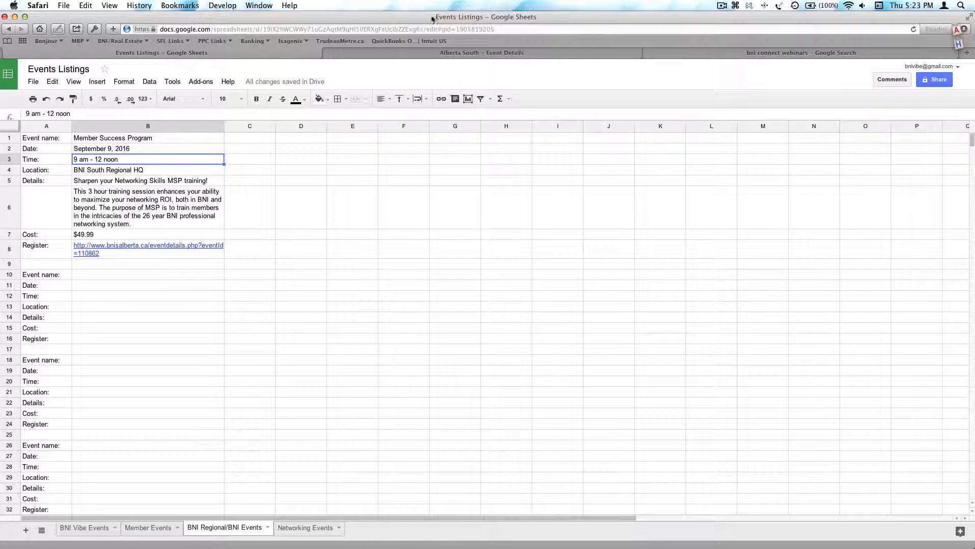
pyautogui.click(140, 252)
pyautogui.press('Delete')
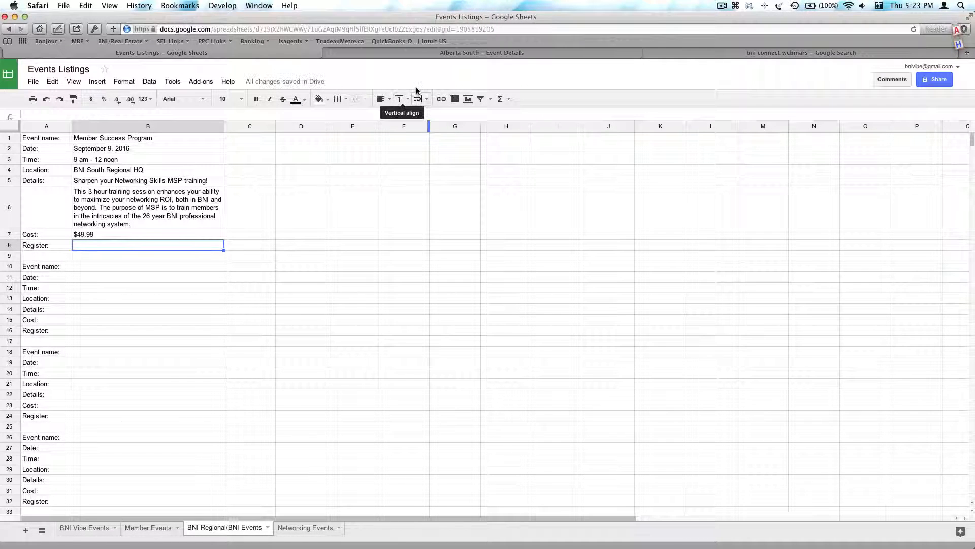
pyautogui.click(436, 52)
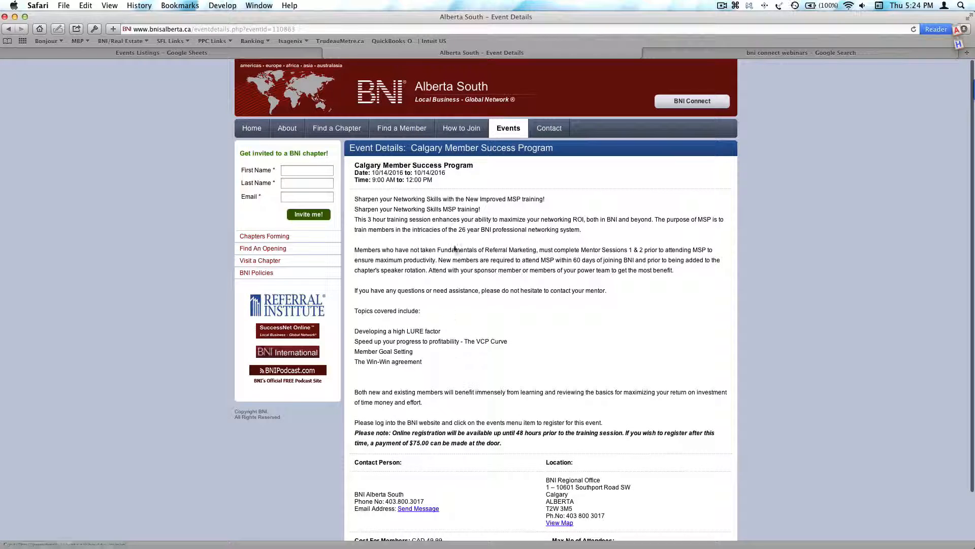
pyautogui.click(229, 31)
pyautogui.press('super+c')
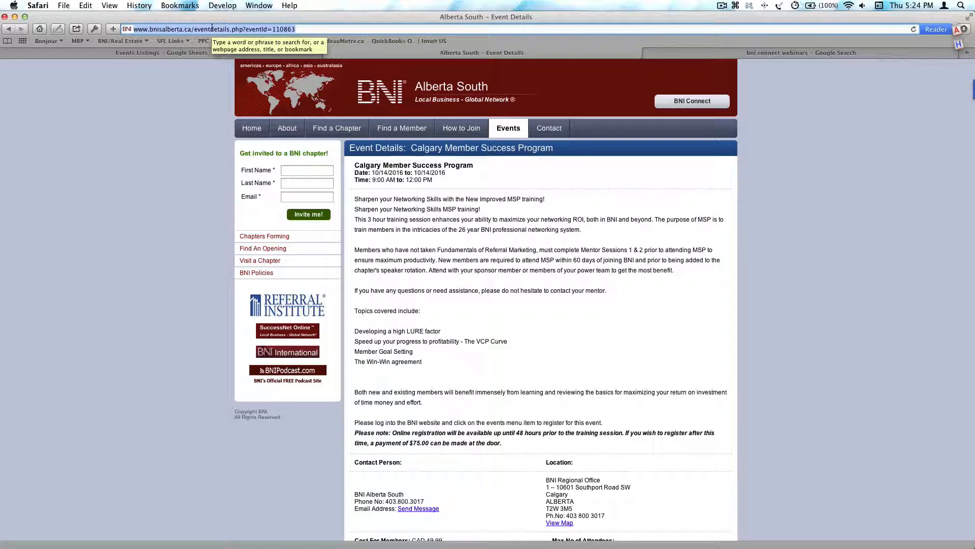
pyautogui.click(181, 54)
pyautogui.press('super+v')
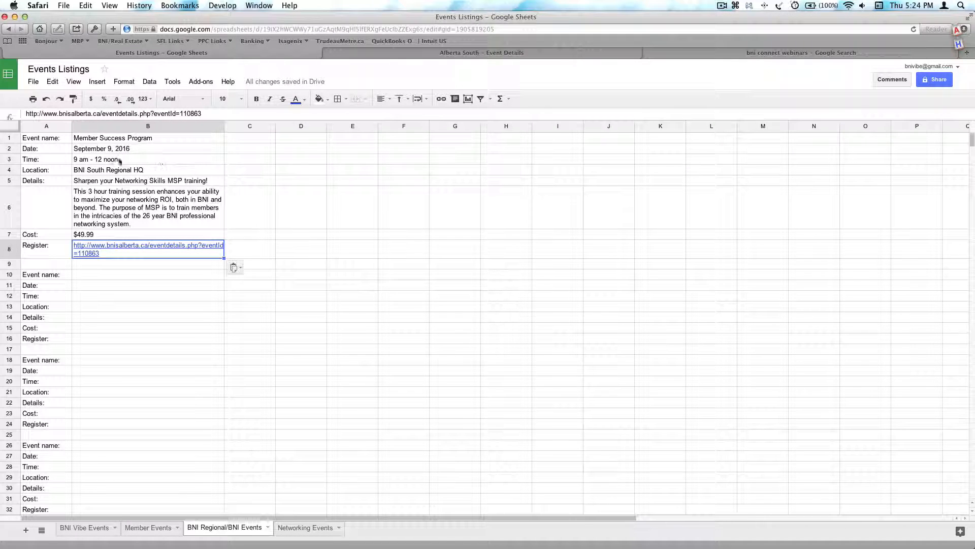
# Copy the Member Success Program entry in B1:B8 and paste it as plain text into the Mailchimp newsletter's BNI South Alberta Events block in Firefox
pyautogui.click(101, 141)
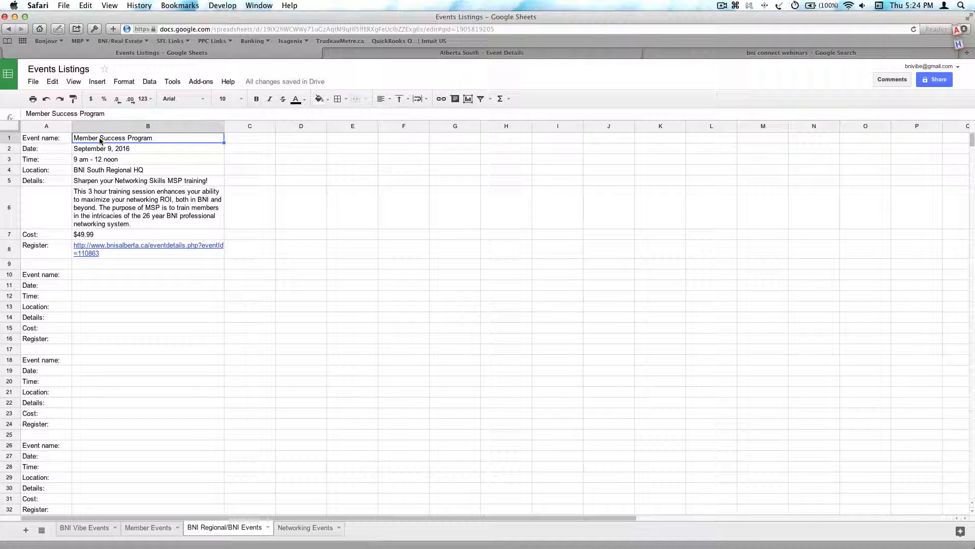
pyautogui.moveTo(100, 140); pyautogui.dragTo(94, 252)
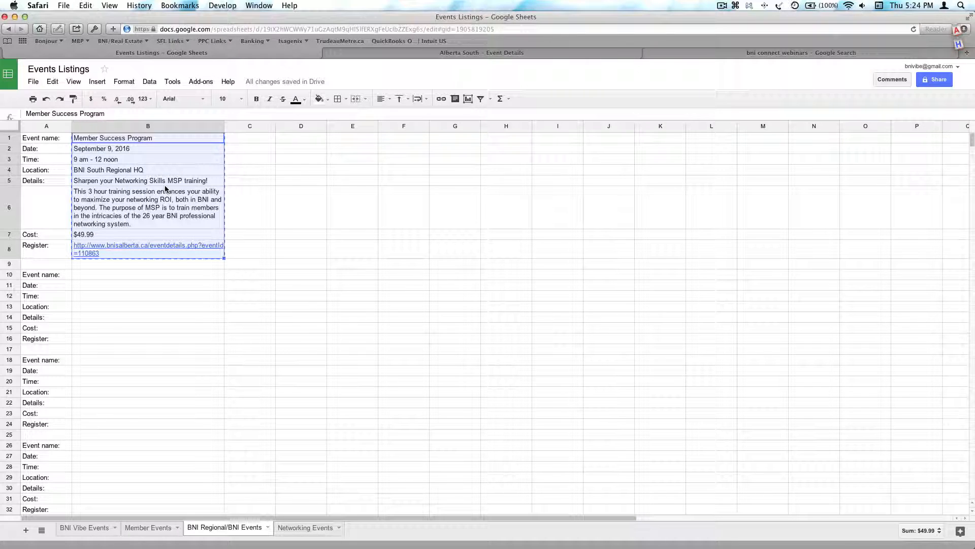
pyautogui.press('super+Tab')
pyautogui.scroll(-15, 78, 252)
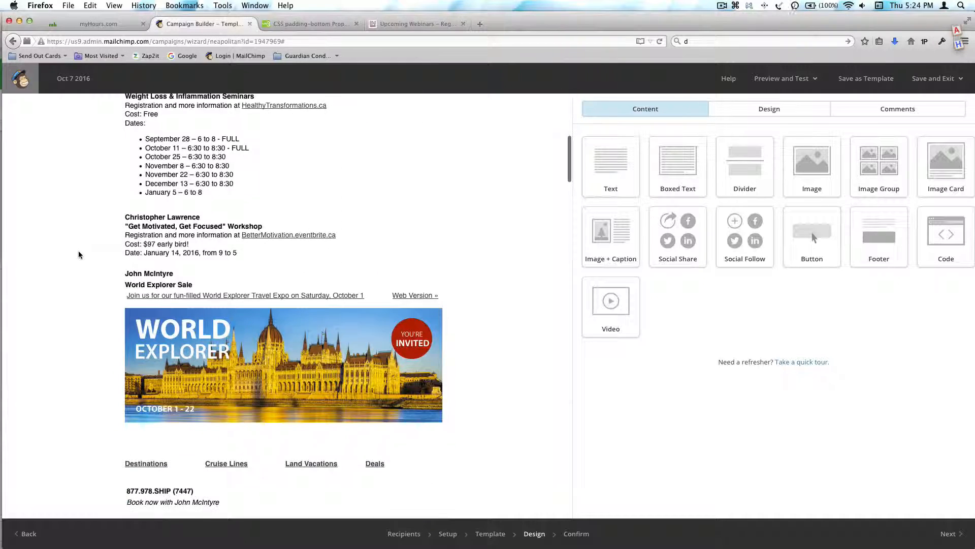
pyautogui.scroll(-8, 78, 251)
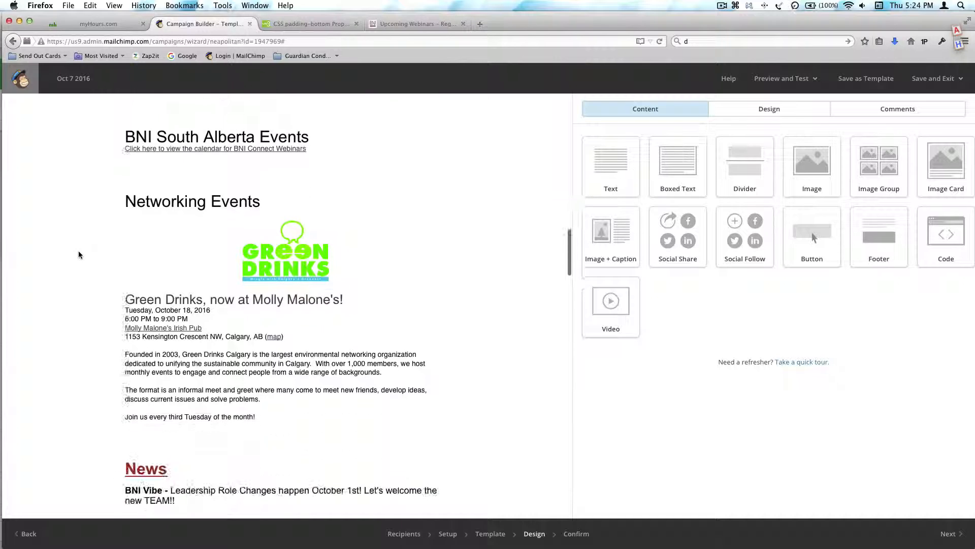
pyautogui.moveTo(229, 159)
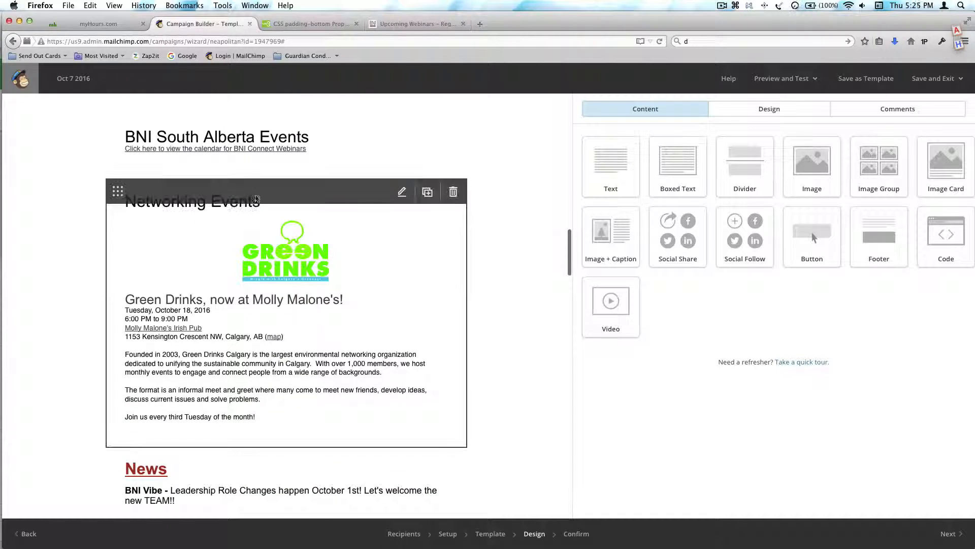
pyautogui.click(220, 157)
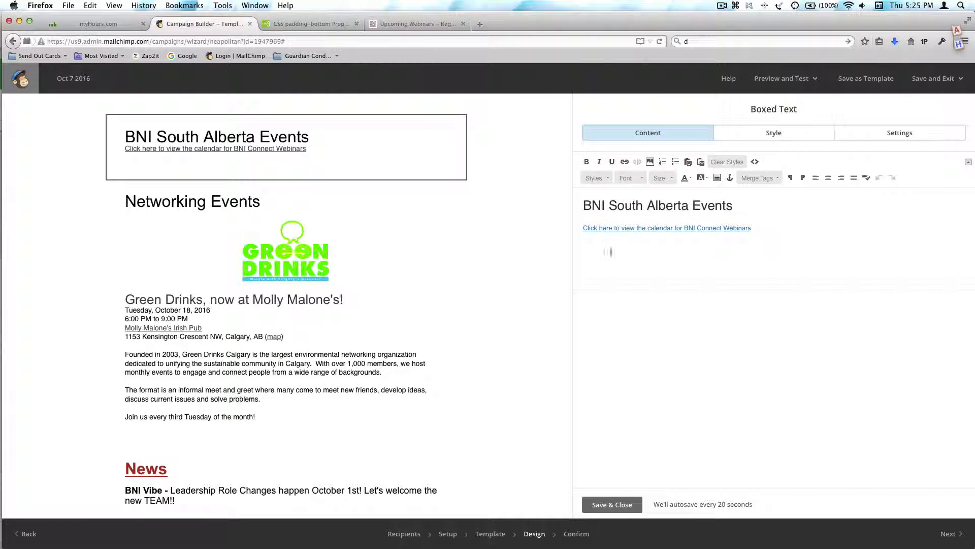
pyautogui.click(596, 247)
pyautogui.click(688, 162)
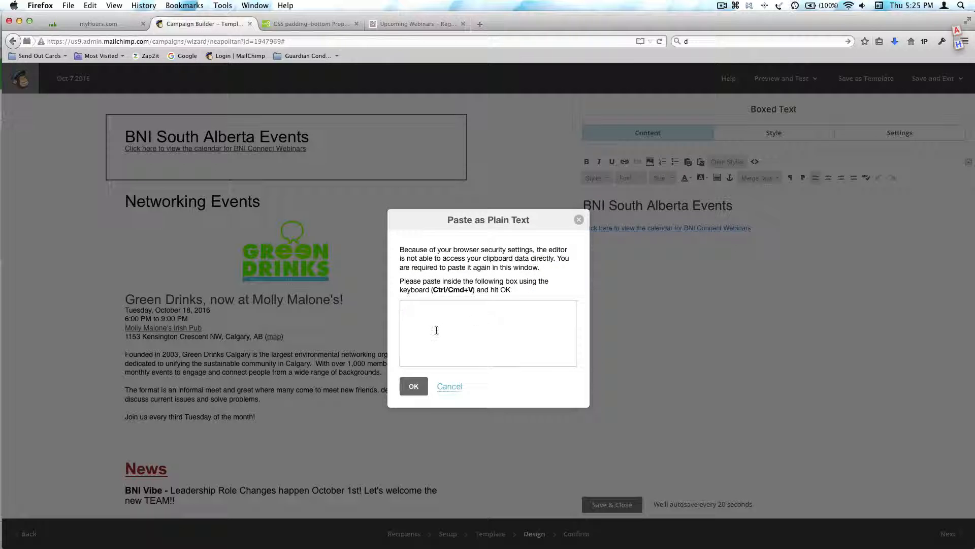
pyautogui.press('super+v')
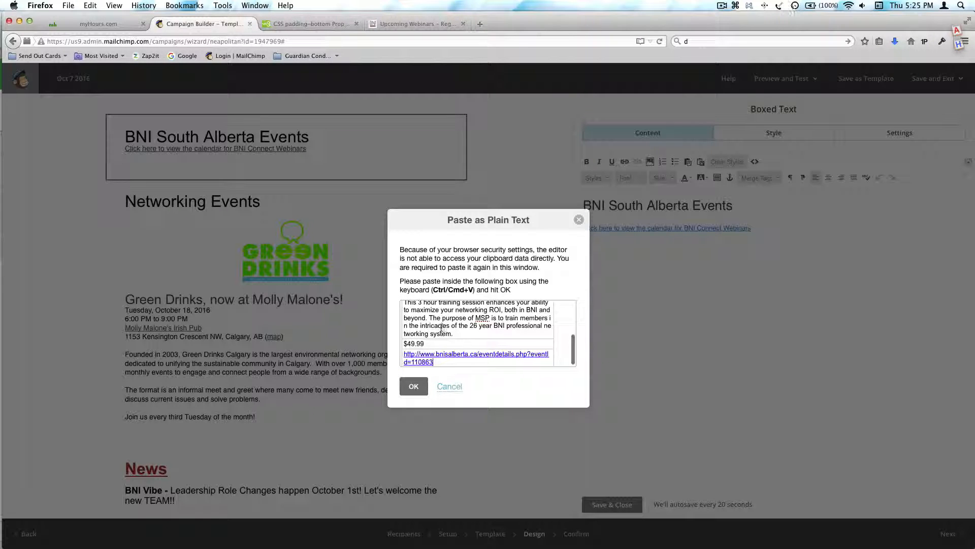
pyautogui.click(413, 386)
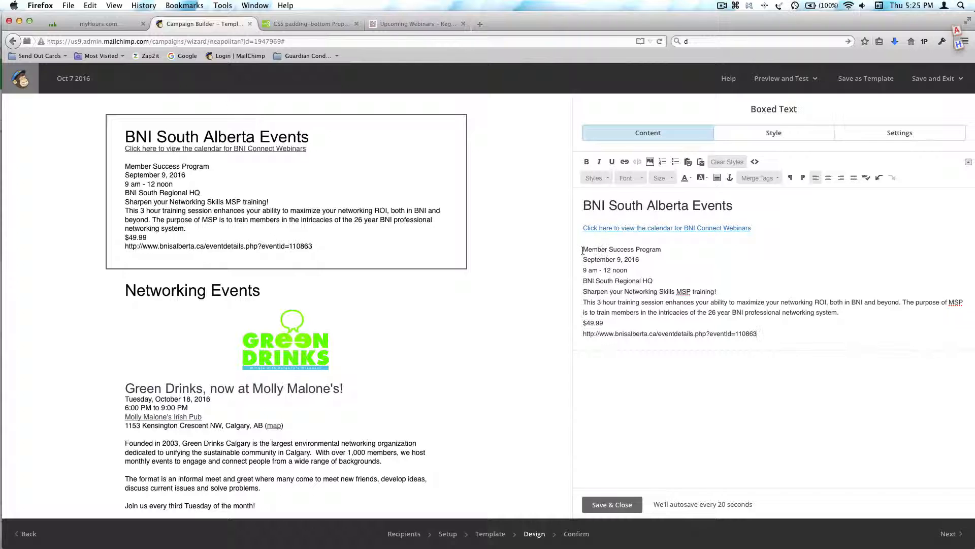
# Make the "Member Success Program" line bold and turn the event address below the cost into a web link to that same address
pyautogui.moveTo(582, 249); pyautogui.dragTo(663, 248)
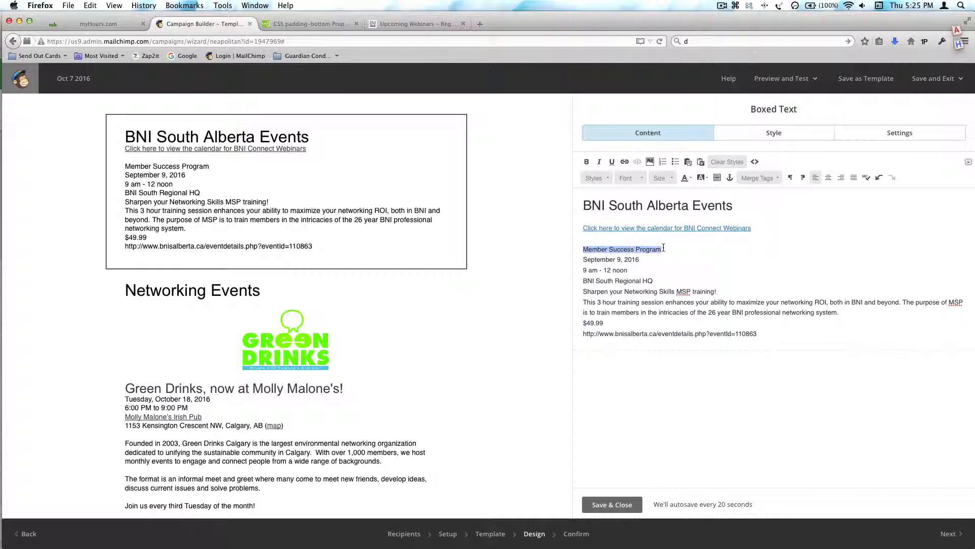
pyautogui.click(587, 162)
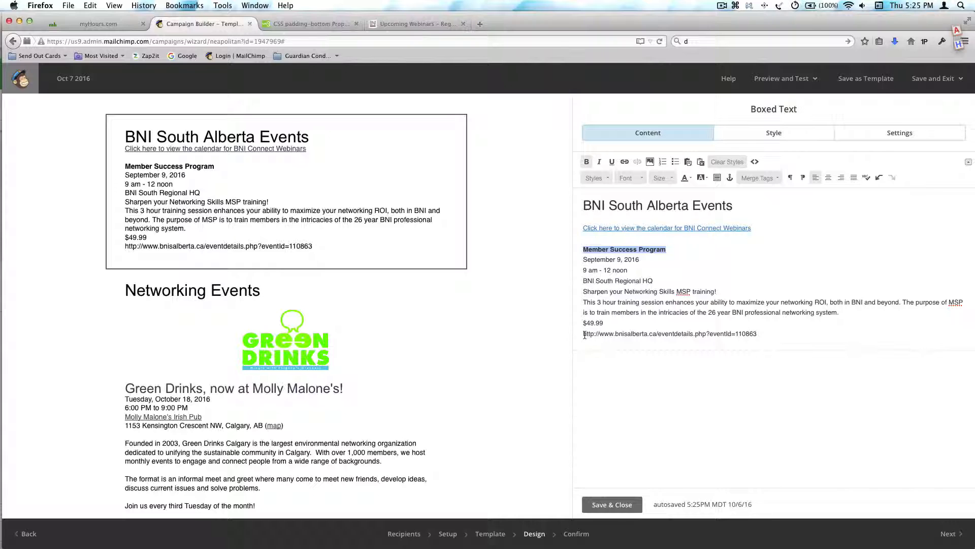
pyautogui.moveTo(585, 334); pyautogui.dragTo(764, 334)
pyautogui.press('super+c')
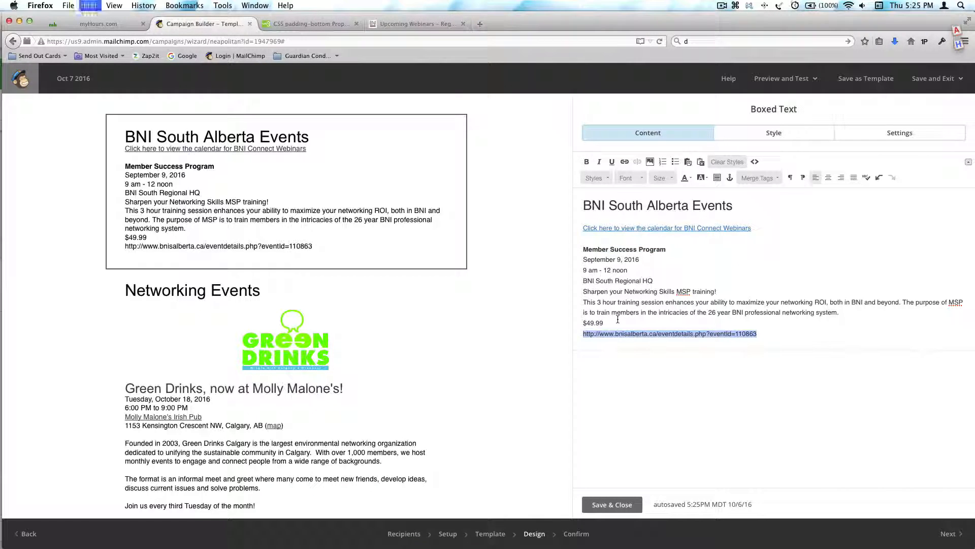
pyautogui.click(625, 162)
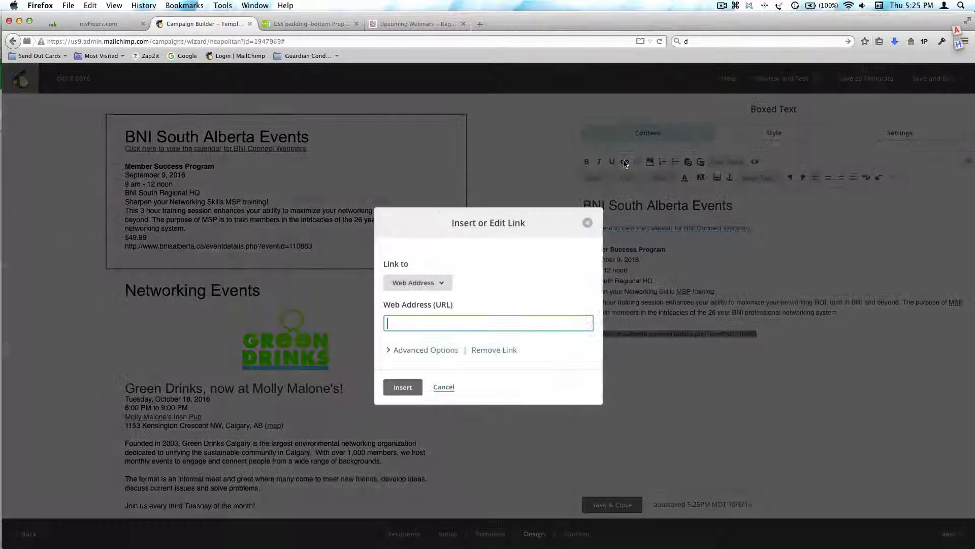
pyautogui.press('super+v')
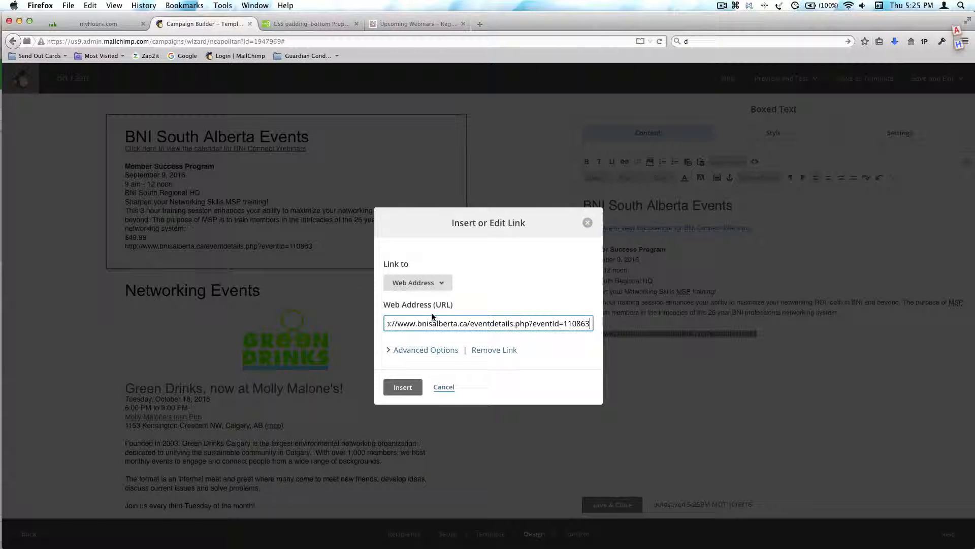
pyautogui.click(403, 387)
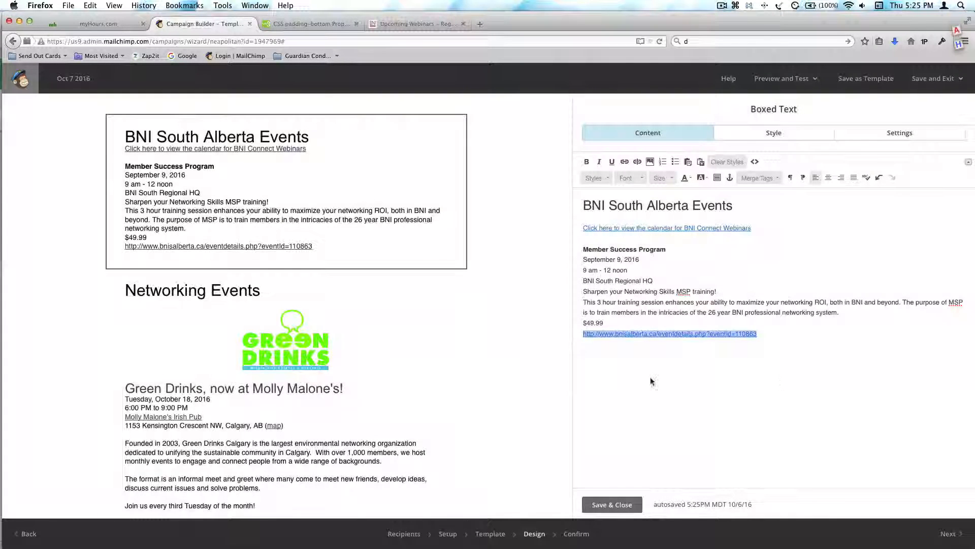
# Insert two new lines below the linked event address in the BNI South Alberta Events block
pyautogui.click(771, 341)
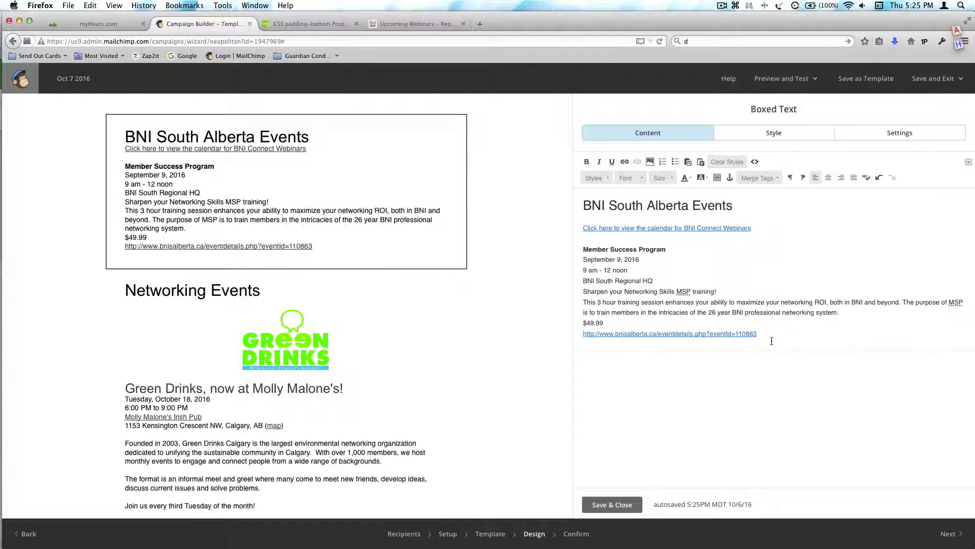
pyautogui.press('Return')
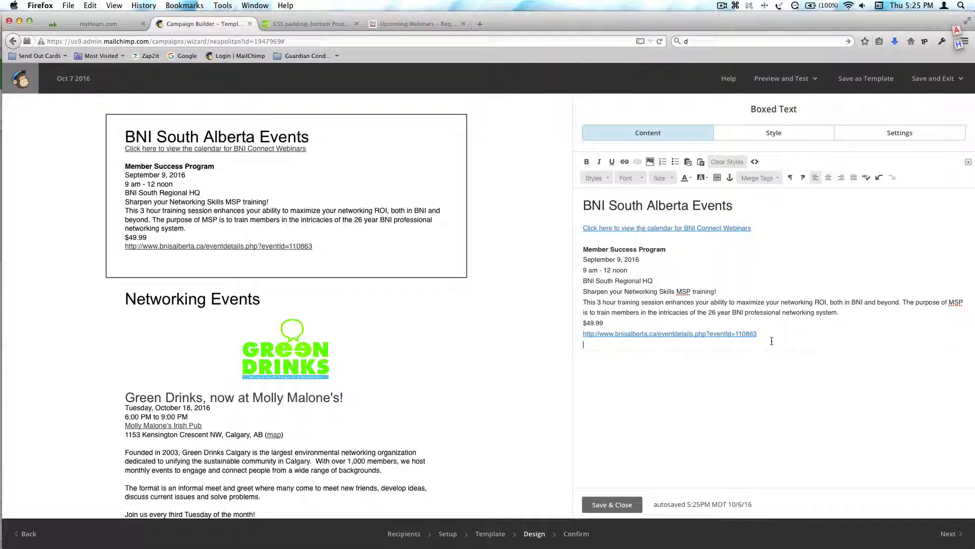
pyautogui.press('Return')
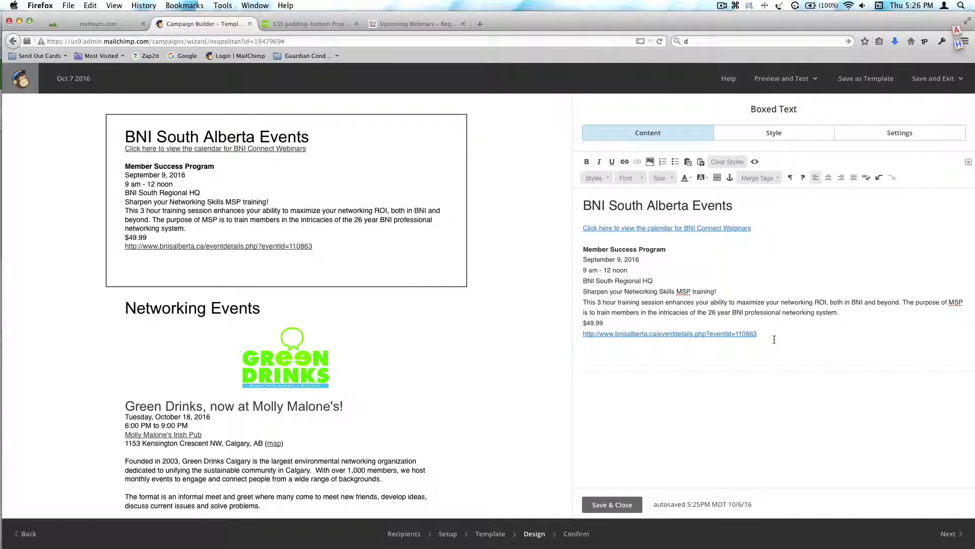
# Switch to Safari, open the October 17 Monthly Leadership Roundtable from the Alberta South events calendar, and copy the event's title
pyautogui.moveTo(10, 165)
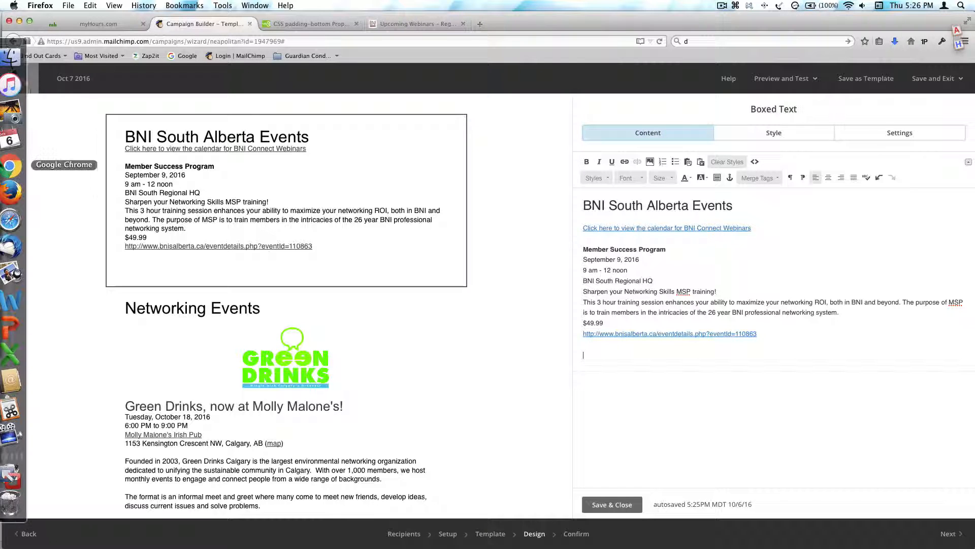
pyautogui.click(16, 223)
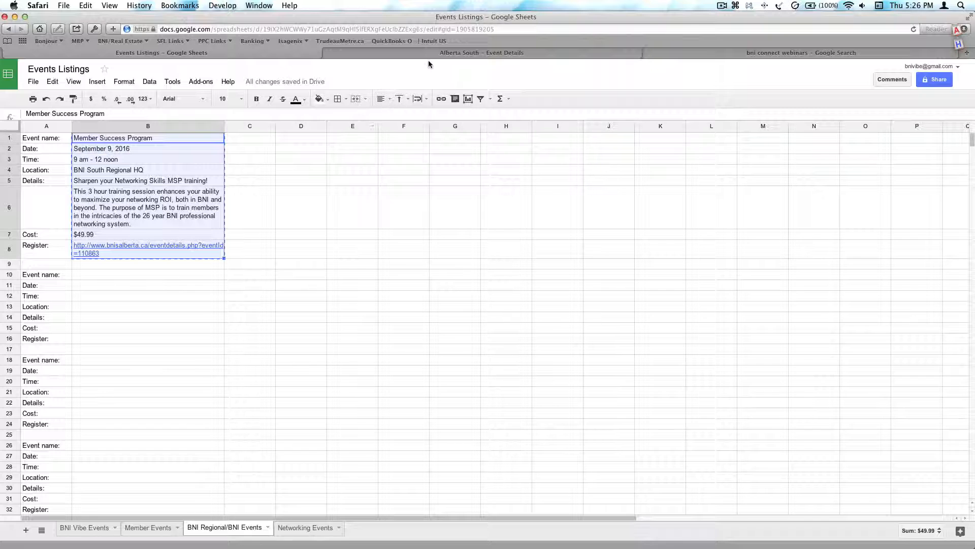
pyautogui.click(441, 52)
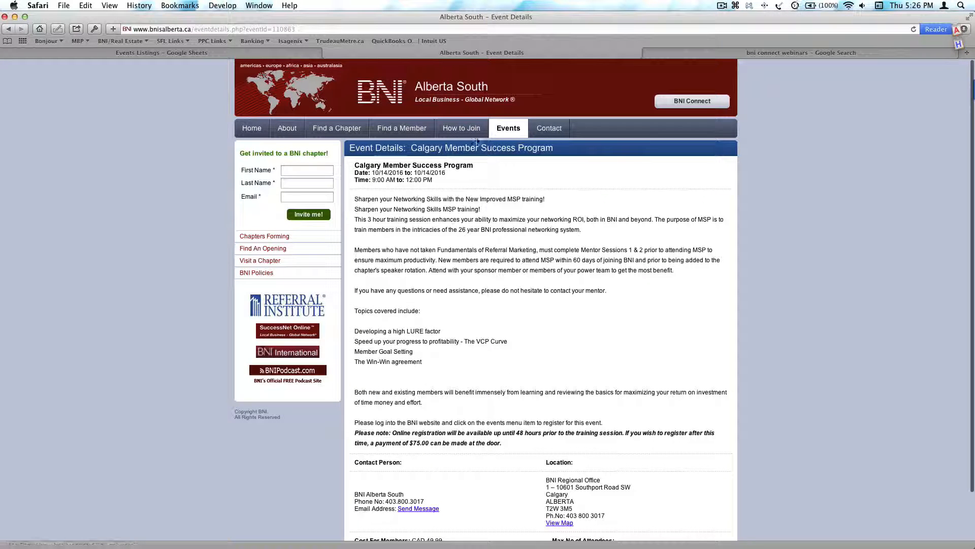
pyautogui.click(511, 129)
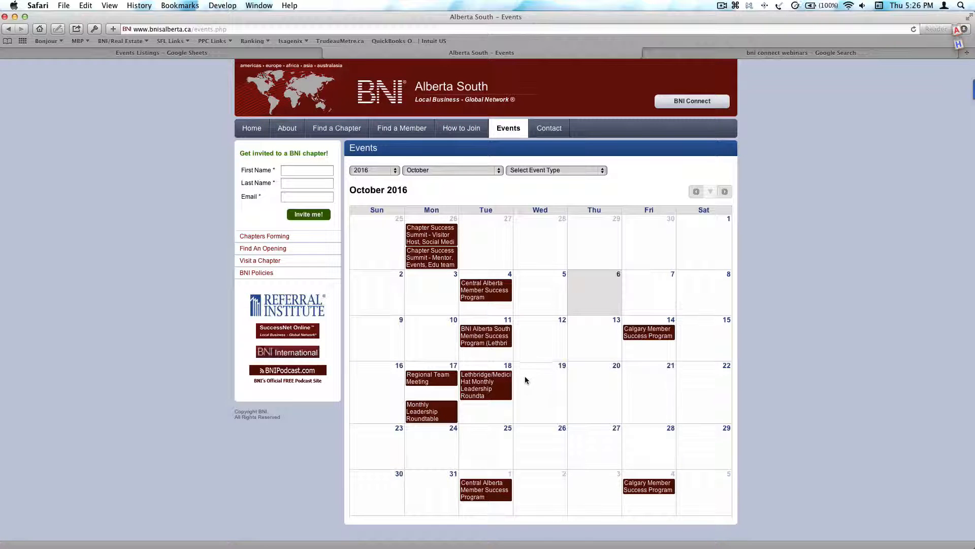
pyautogui.click(425, 409)
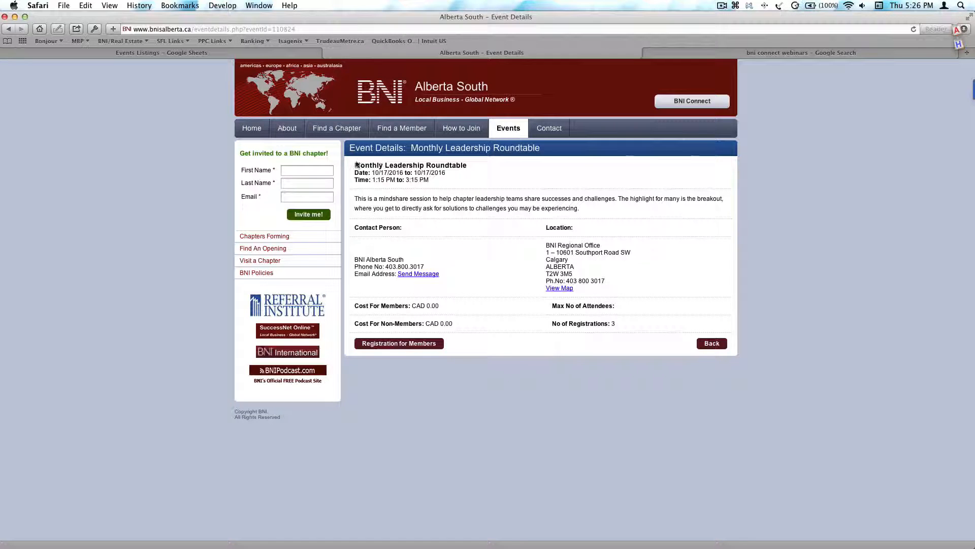
pyautogui.moveTo(355, 166); pyautogui.dragTo(476, 167)
pyautogui.press('super+c')
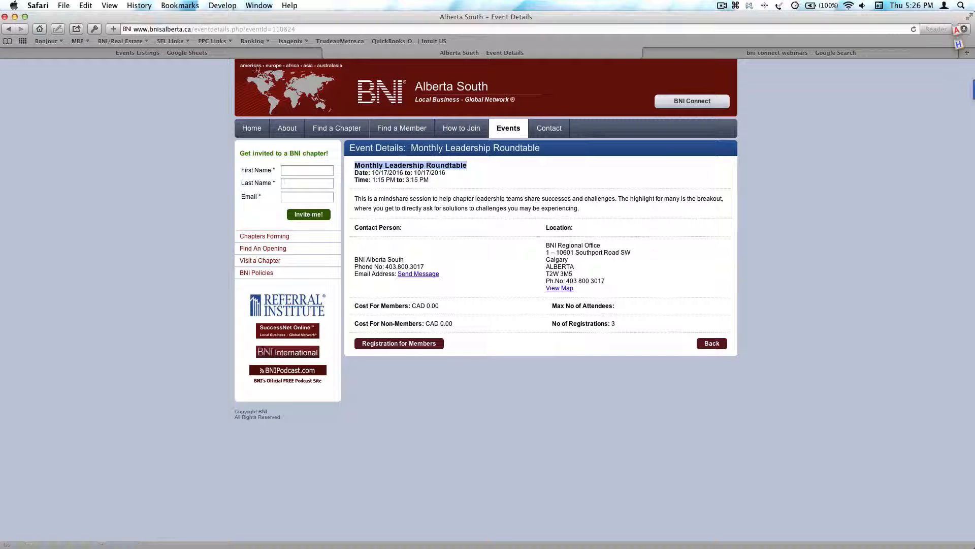
# Paste the copied title Monthly Leadership Roundtable as the second event's name in B10 of the Events Listings sheet
pyautogui.click(218, 53)
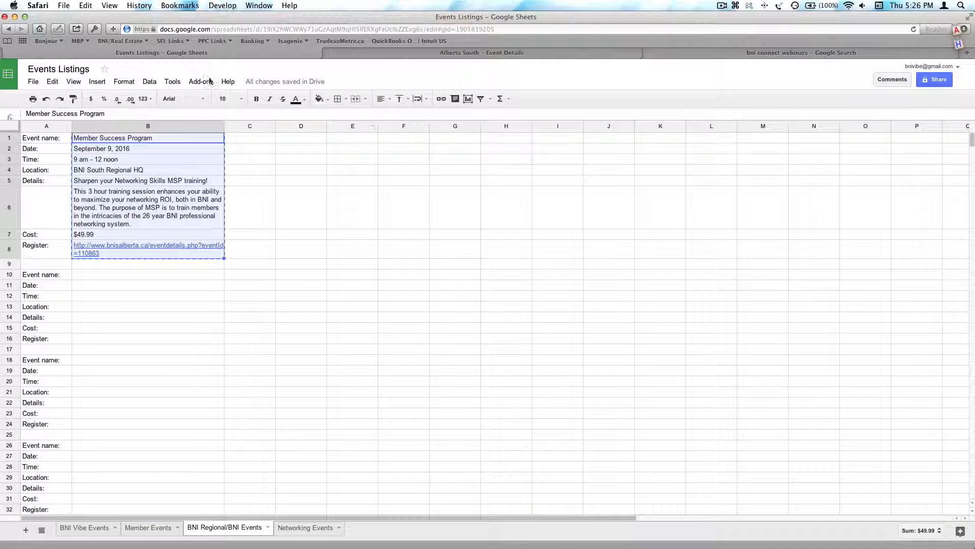
pyautogui.click(87, 273)
pyautogui.press('super+v')
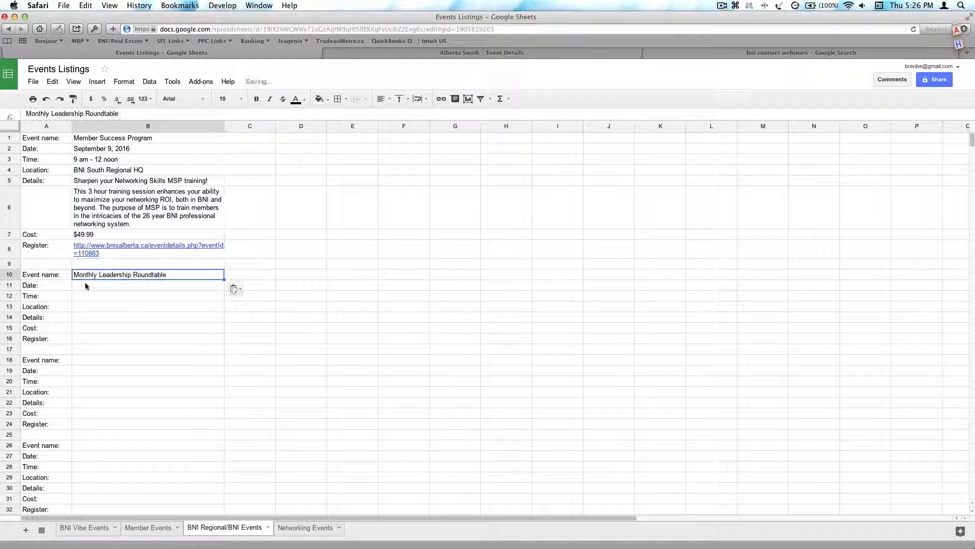
# Check the roundtable's date on the event details page and enter October 17, 2016 in B11 of the sheet
pyautogui.click(390, 52)
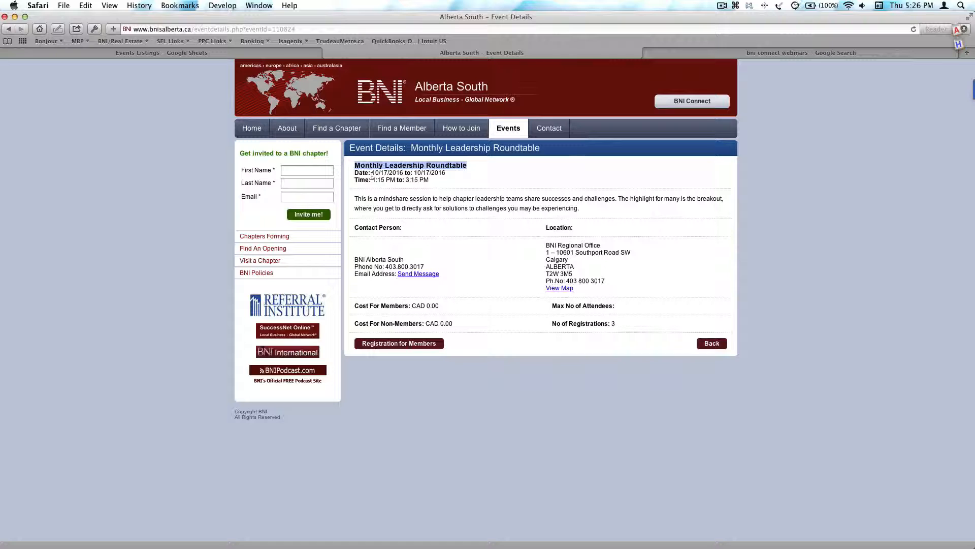
pyautogui.click(162, 53)
pyautogui.click(77, 287)
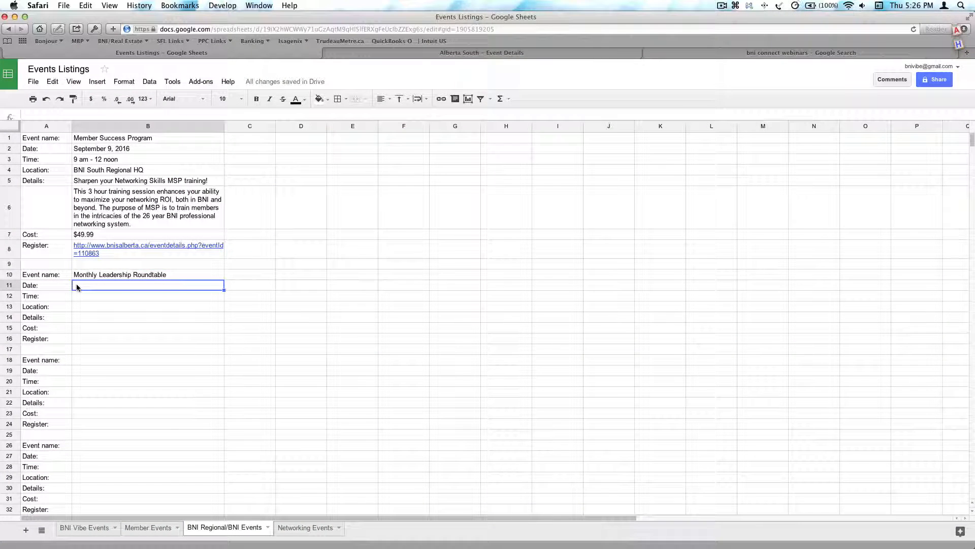
pyautogui.write('October ')
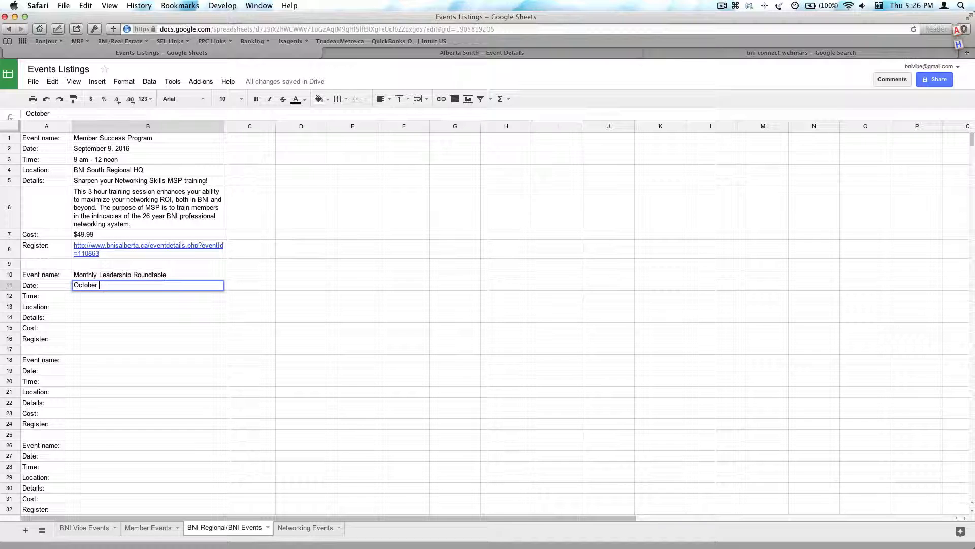
pyautogui.write('17, 2016')
pyautogui.press('Return')
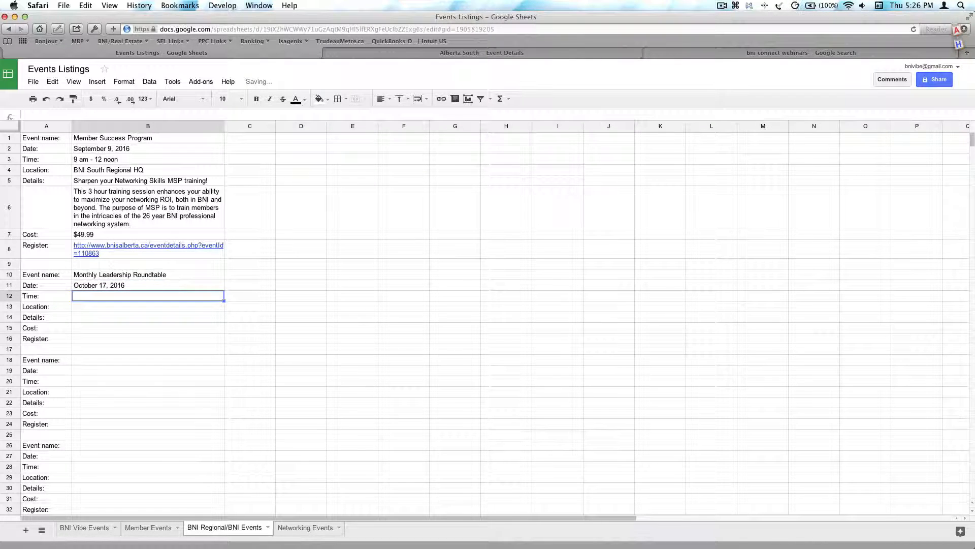
# Copy the time 1:15 PM to: 3:15 PM from the event details page into the roundtable's Time cell, B12
pyautogui.click(449, 53)
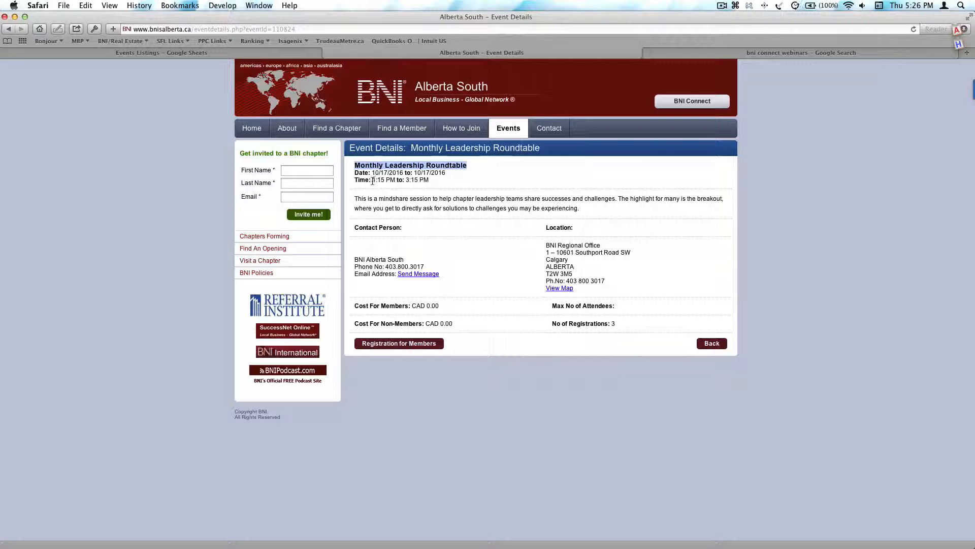
pyautogui.moveTo(372, 181); pyautogui.dragTo(430, 182)
pyautogui.press('super+c')
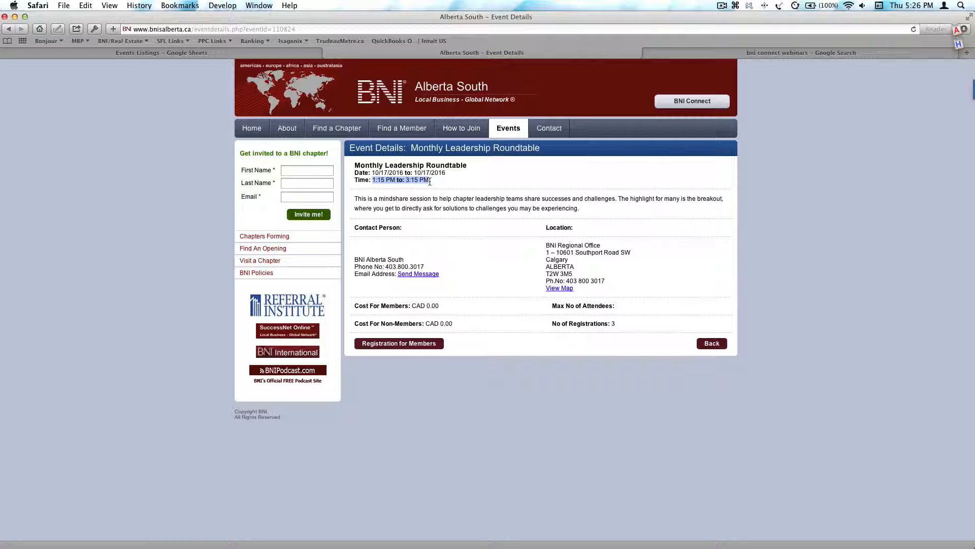
pyautogui.click(269, 54)
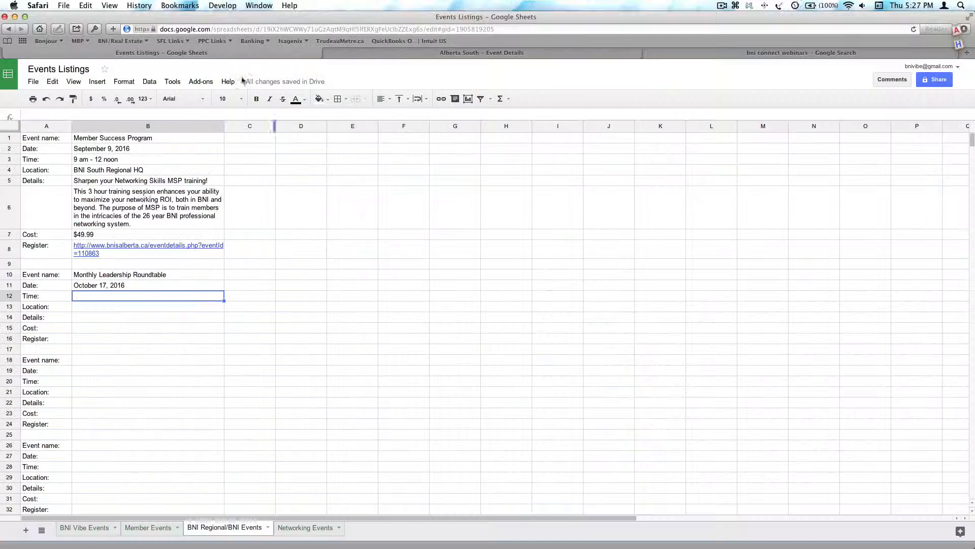
pyautogui.press('super+v')
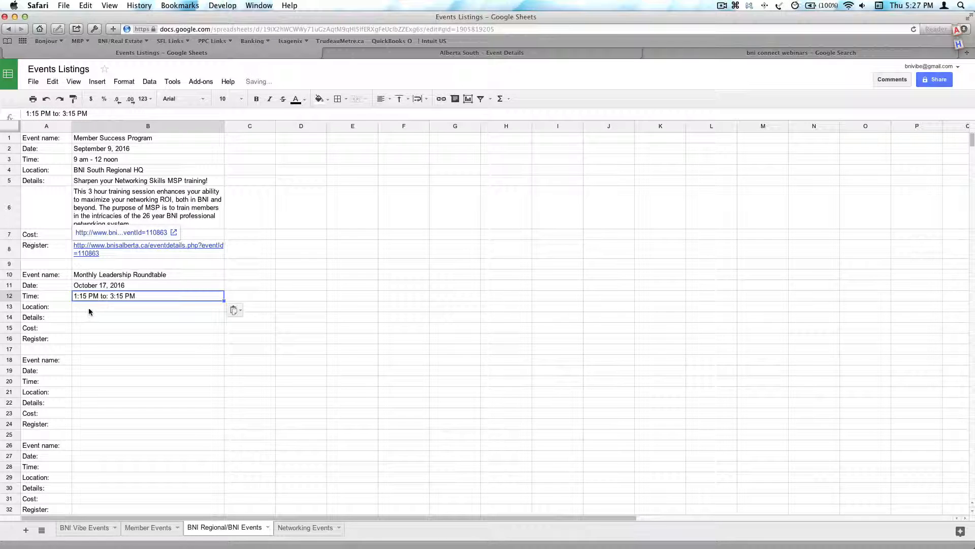
# Copy the location name BNI Regional Office from the event details page into the roundtable's Location cell, B13
pyautogui.click(89, 306)
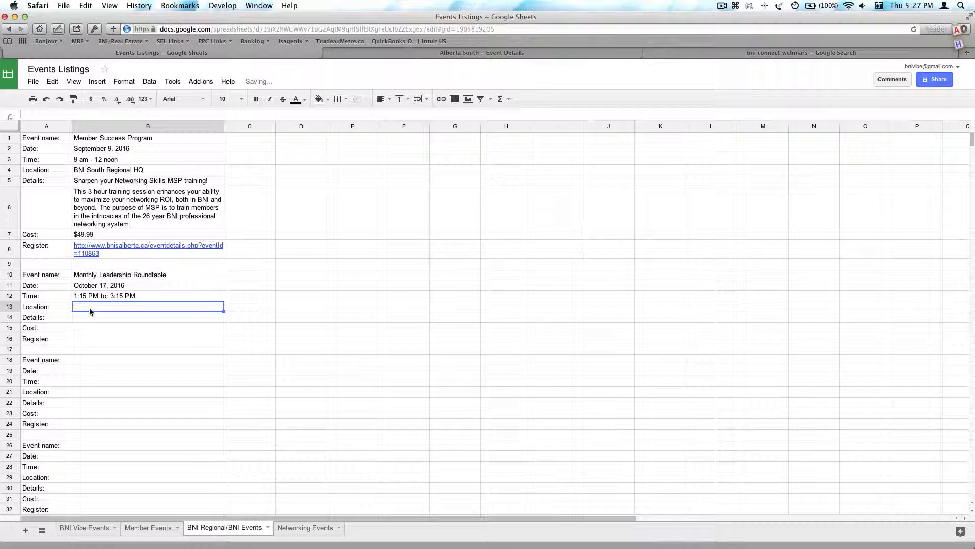
pyautogui.click(372, 56)
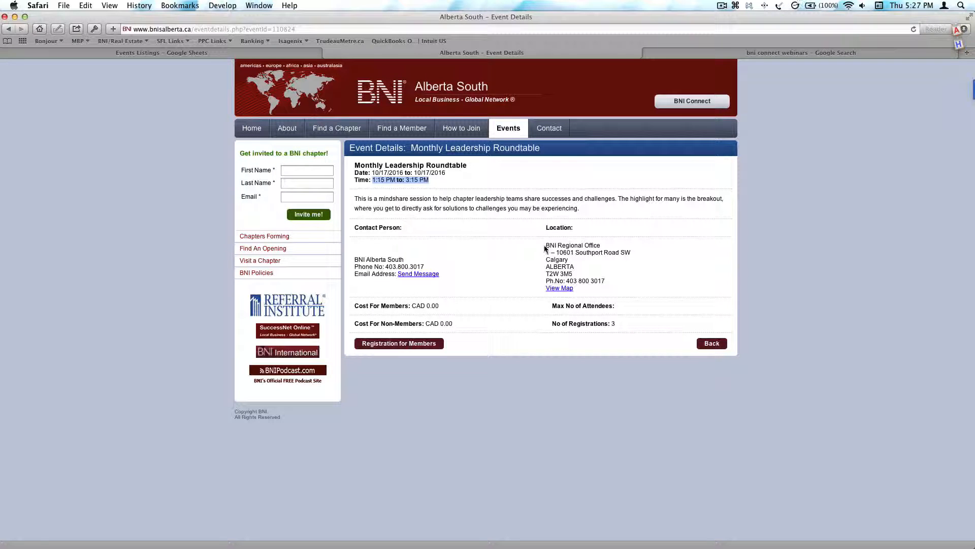
pyautogui.moveTo(546, 247); pyautogui.dragTo(598, 246)
pyautogui.press('super+c')
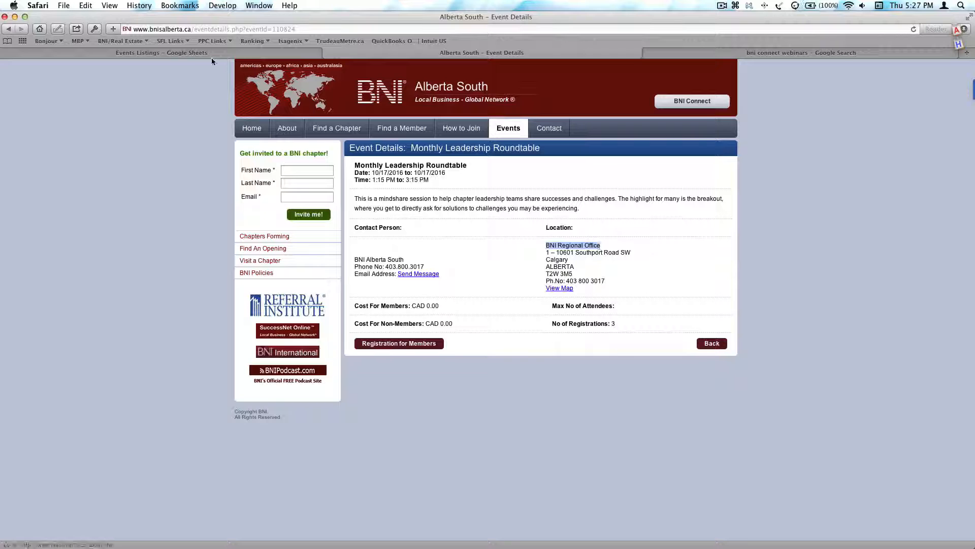
pyautogui.click(192, 53)
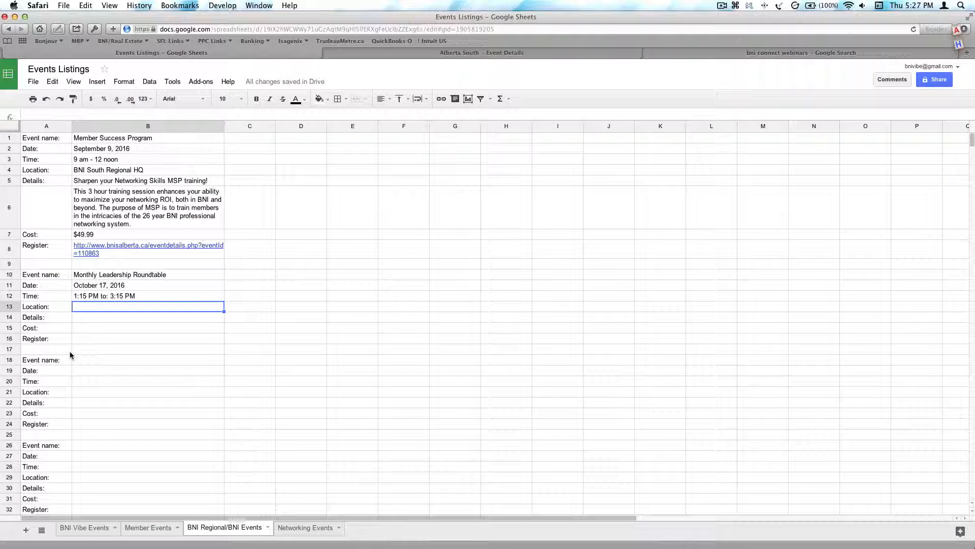
pyautogui.press('super+v')
# Copy the mindshare session description from the event details page into the roundtable's Details cell, B14
pyautogui.click(75, 316)
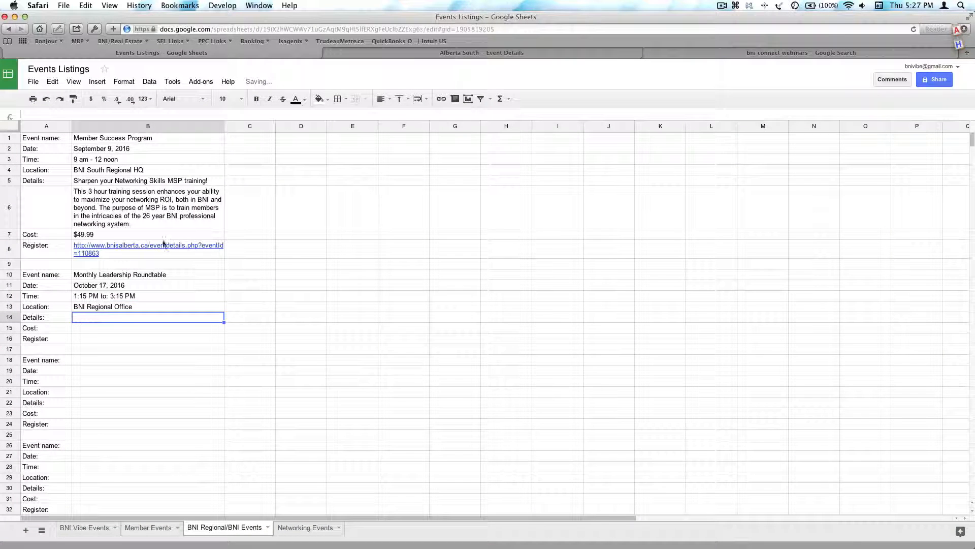
pyautogui.click(396, 54)
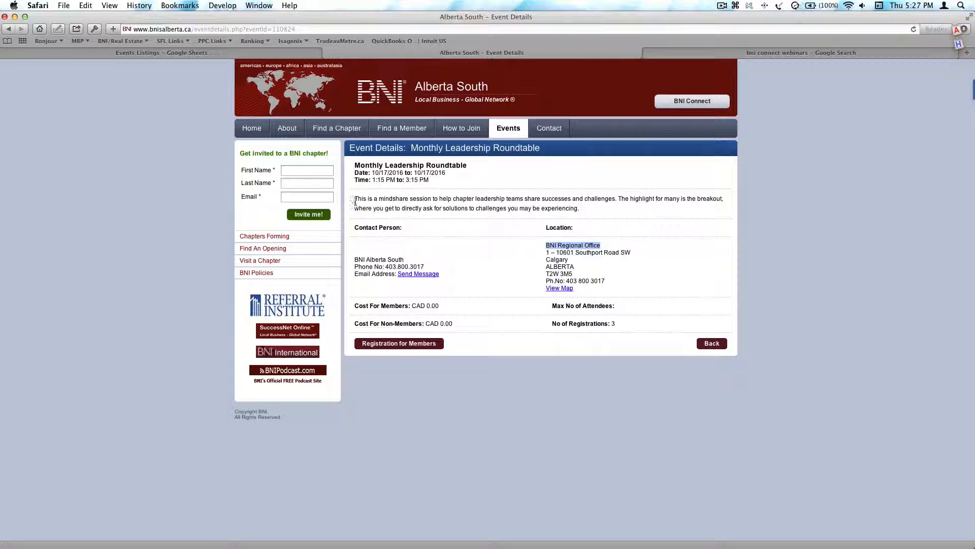
pyautogui.moveTo(355, 201); pyautogui.dragTo(568, 214)
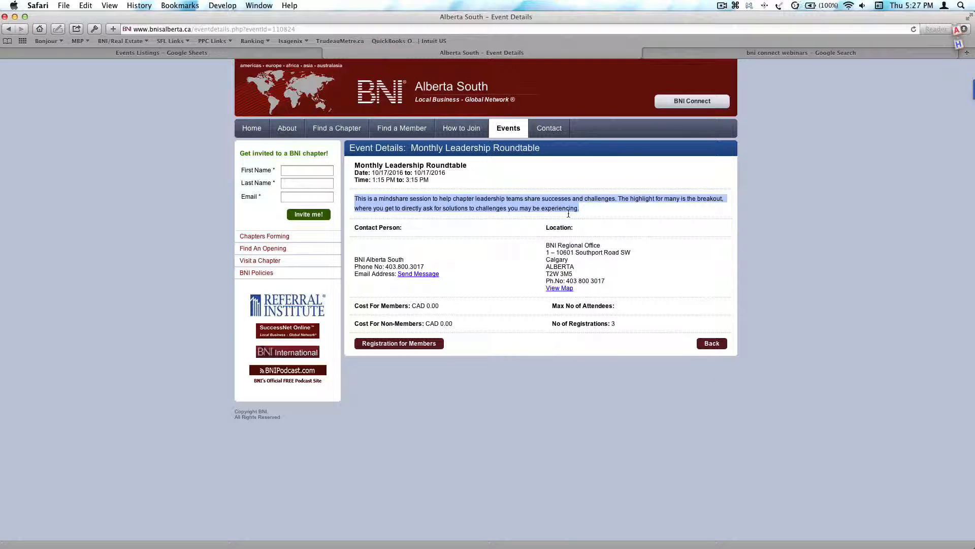
pyautogui.press('super+c')
pyautogui.click(214, 52)
pyautogui.press('super+v')
pyautogui.press('Return')
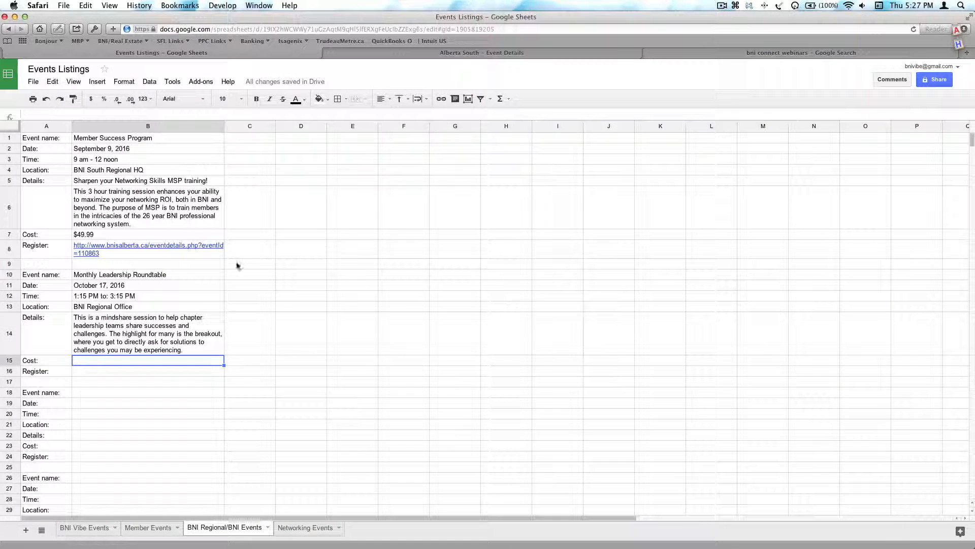
# Check the roundtable's cost on the event details page and enter Free in its Cost cell, B15
pyautogui.click(450, 52)
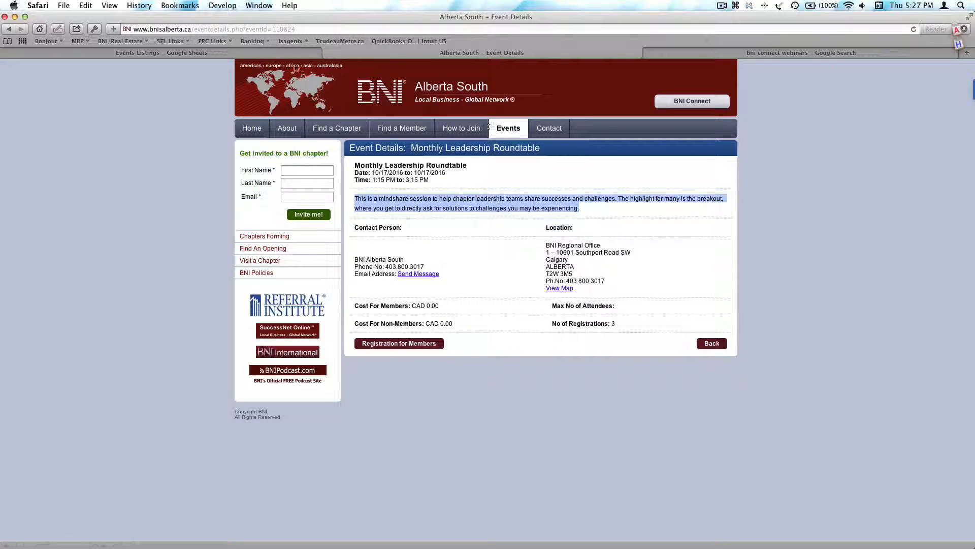
pyautogui.click(264, 53)
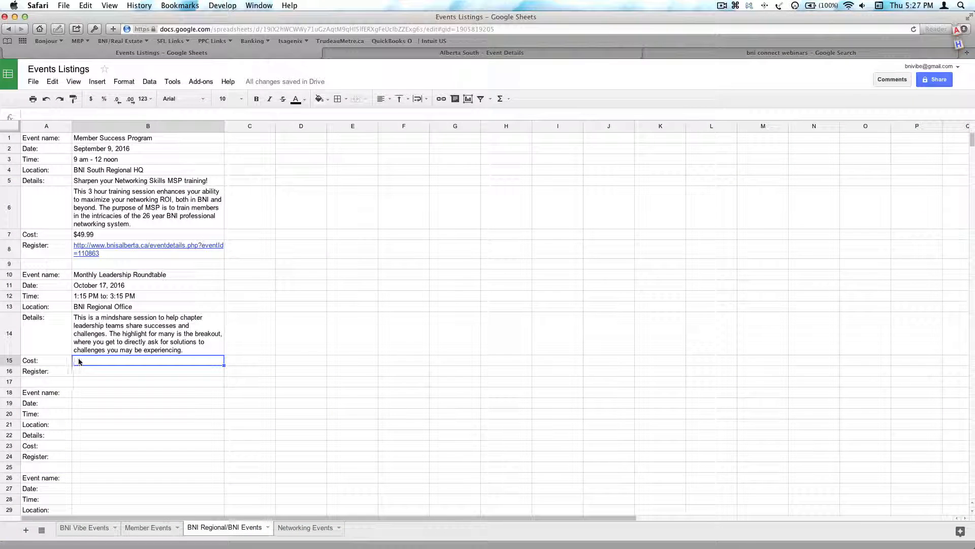
pyautogui.write('Free')
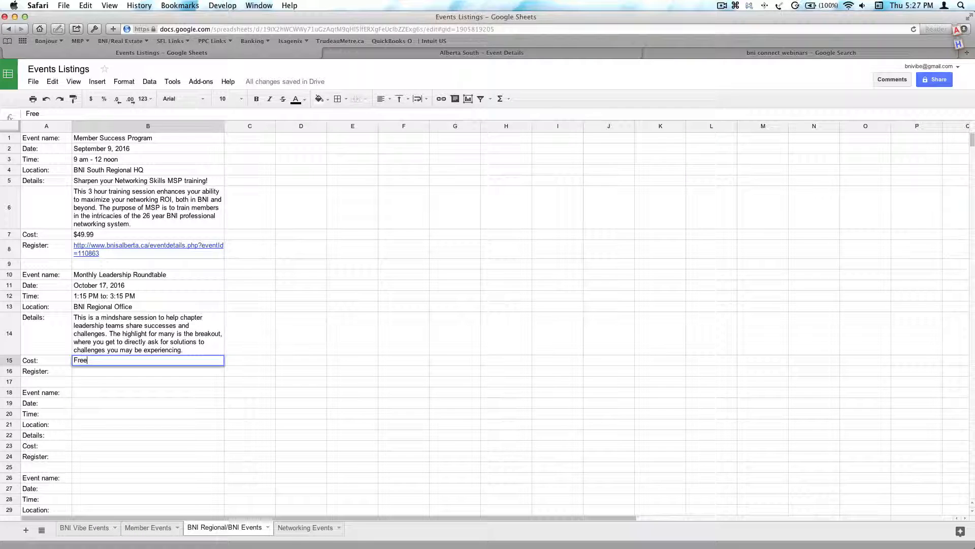
pyautogui.press('Return')
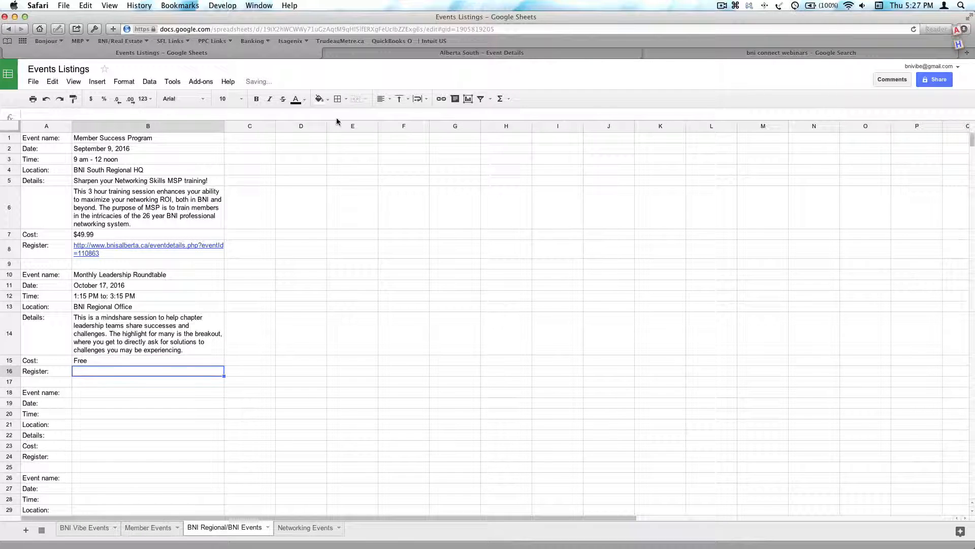
# Copy the event details page's web address (eventId=110824) into the roundtable's Register cell, B16
pyautogui.click(387, 54)
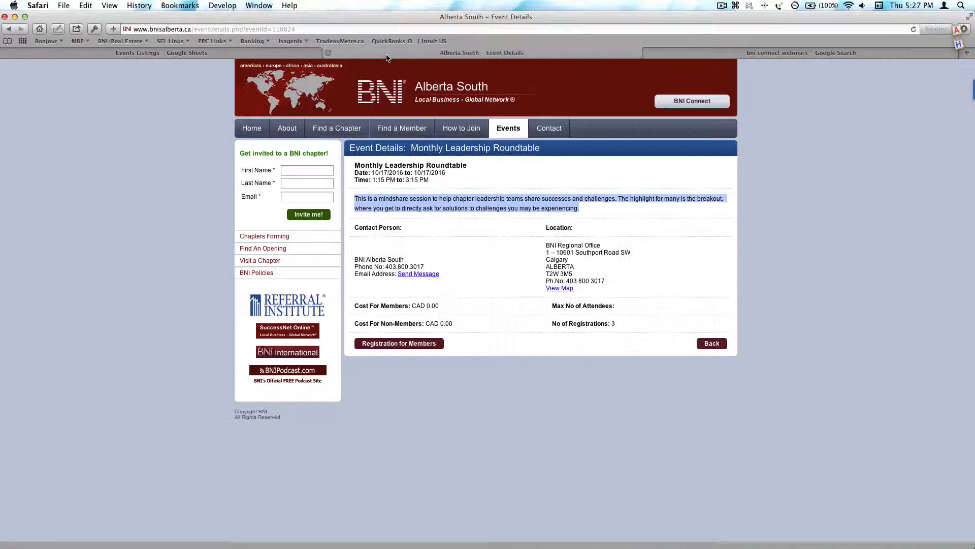
pyautogui.click(185, 29)
pyautogui.press('super+c')
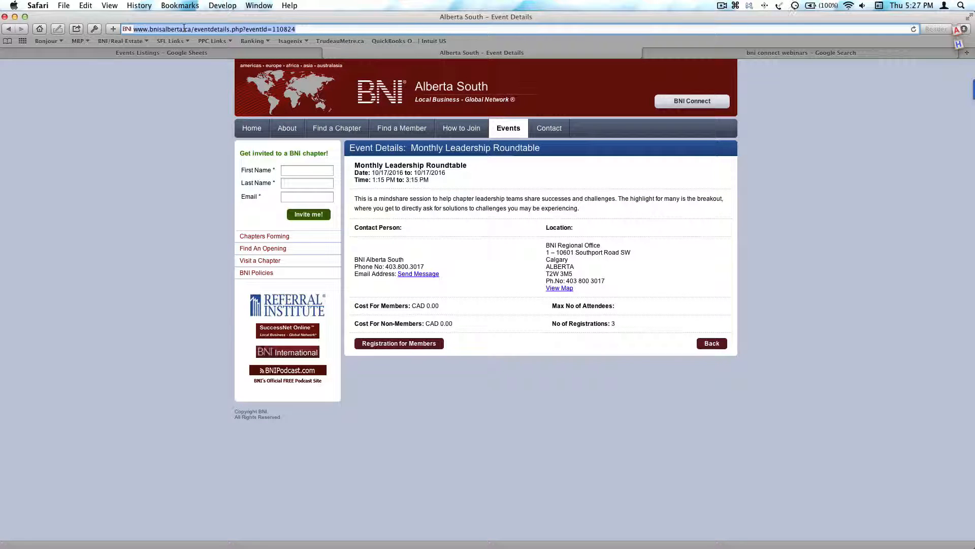
pyautogui.click(130, 54)
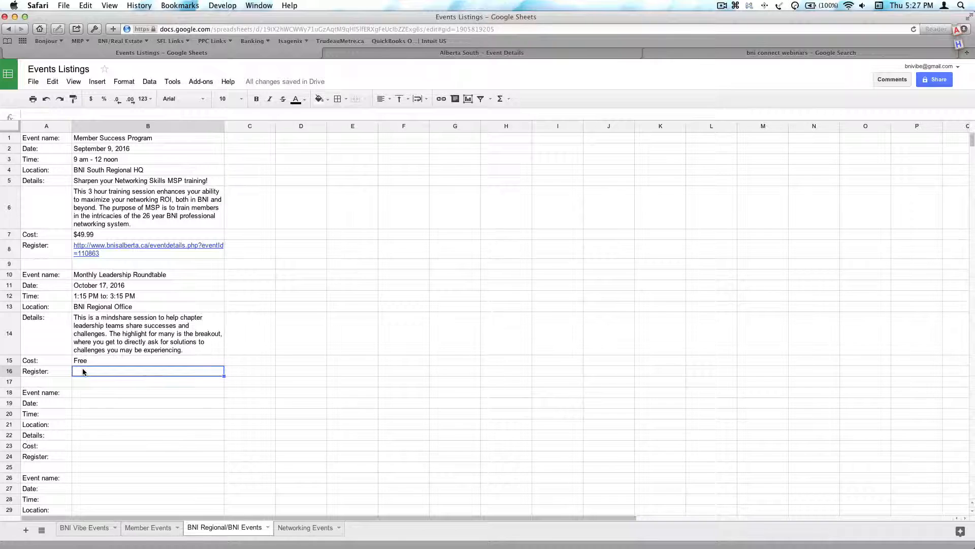
pyautogui.press('super+v')
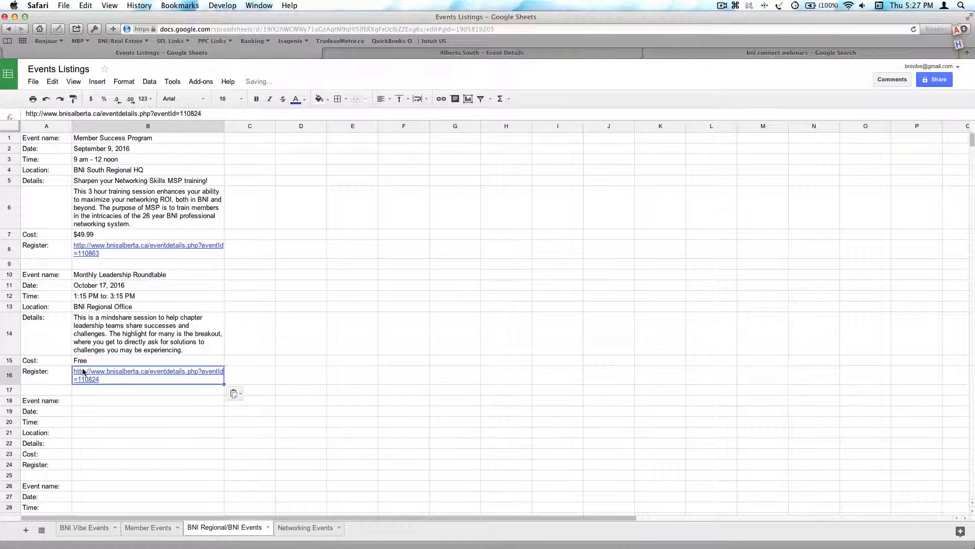
# Copy the roundtable entry in B10:B16, switch to Firefox, and paste it as plain text below the Member Success Program entry in the Mailchimp block
pyautogui.click(86, 277)
pyautogui.moveTo(86, 276); pyautogui.dragTo(84, 380)
pyautogui.press('super+c')
pyautogui.moveTo(6, 246)
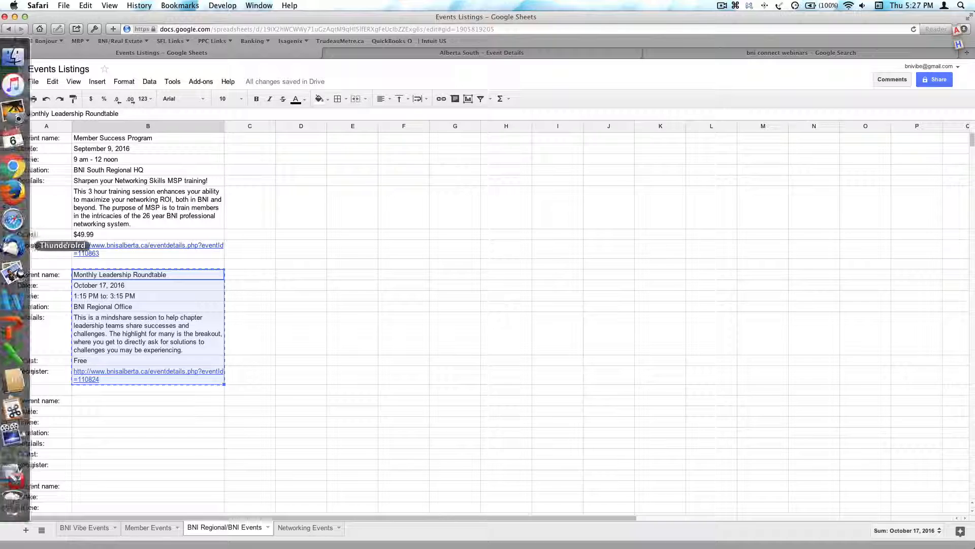
pyautogui.click(17, 192)
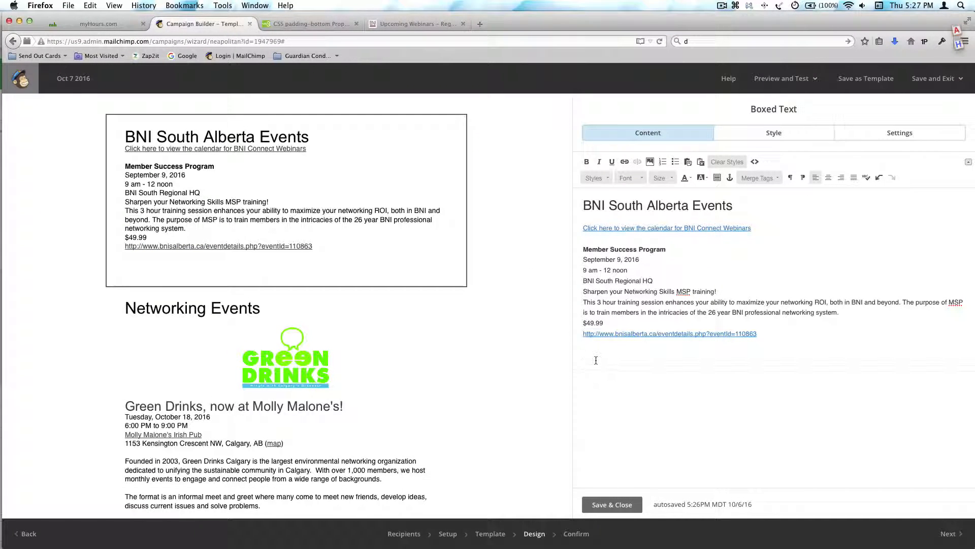
pyautogui.press('super+v')
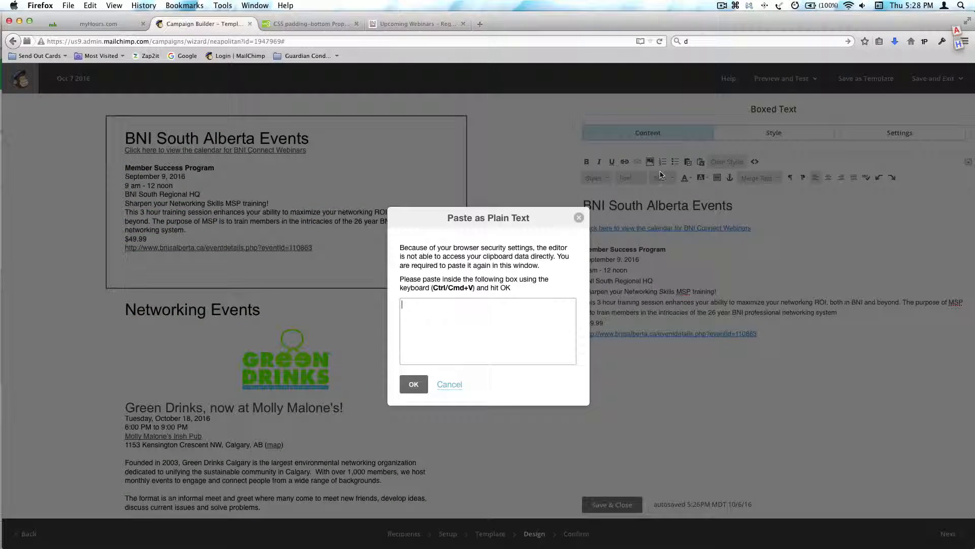
pyautogui.press('super+v')
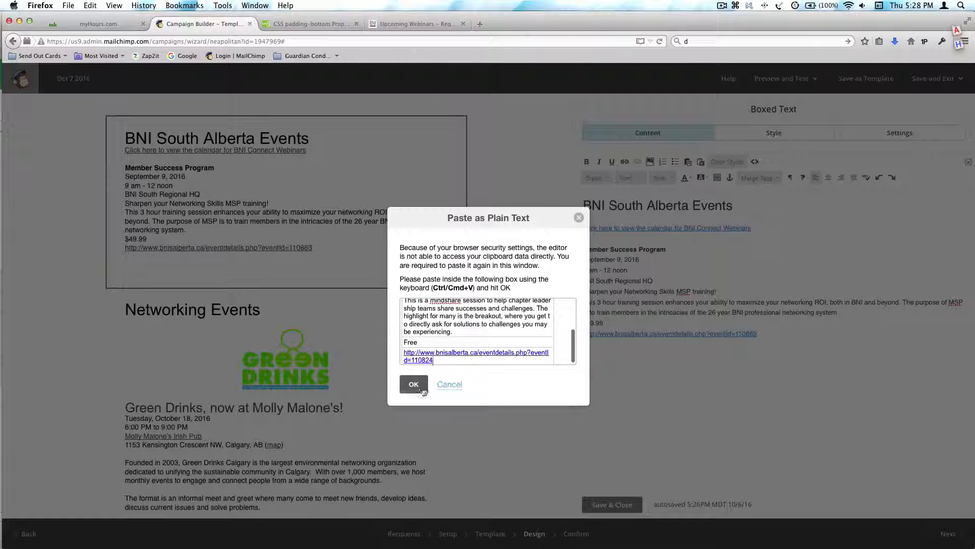
pyautogui.click(413, 384)
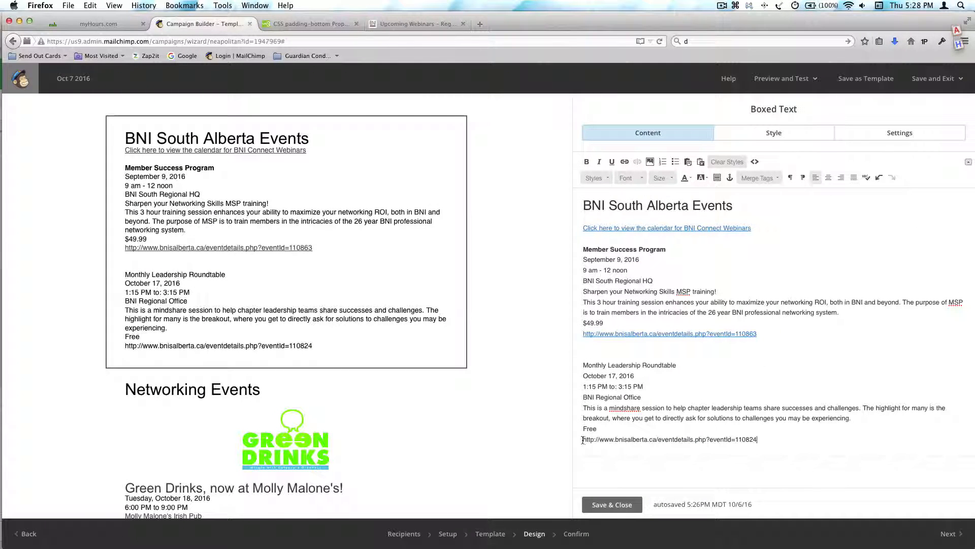
# Turn the roundtable's event address below "Free" into a web link to that same address
pyautogui.moveTo(757, 439); pyautogui.dragTo(577, 438)
pyautogui.press('super+c')
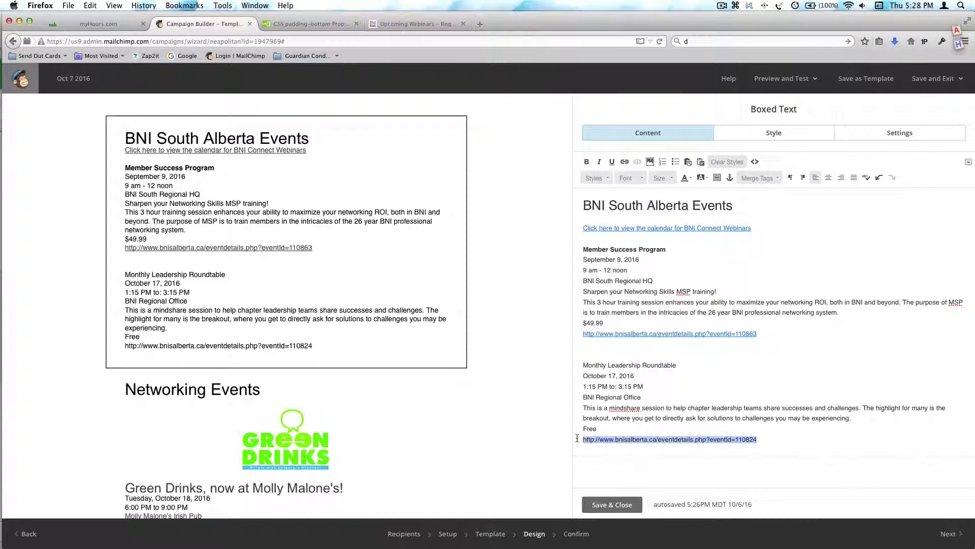
pyautogui.click(625, 163)
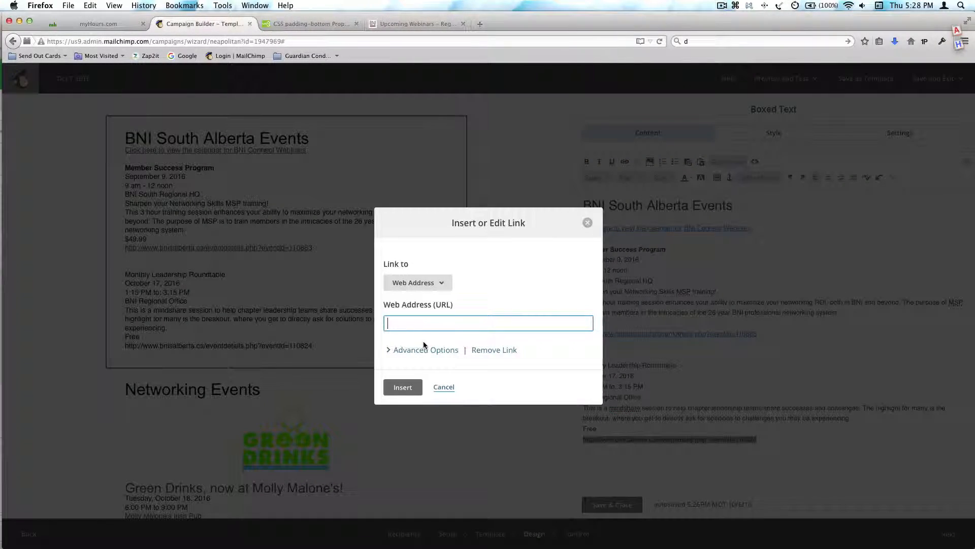
pyautogui.press('super+v')
pyautogui.click(403, 387)
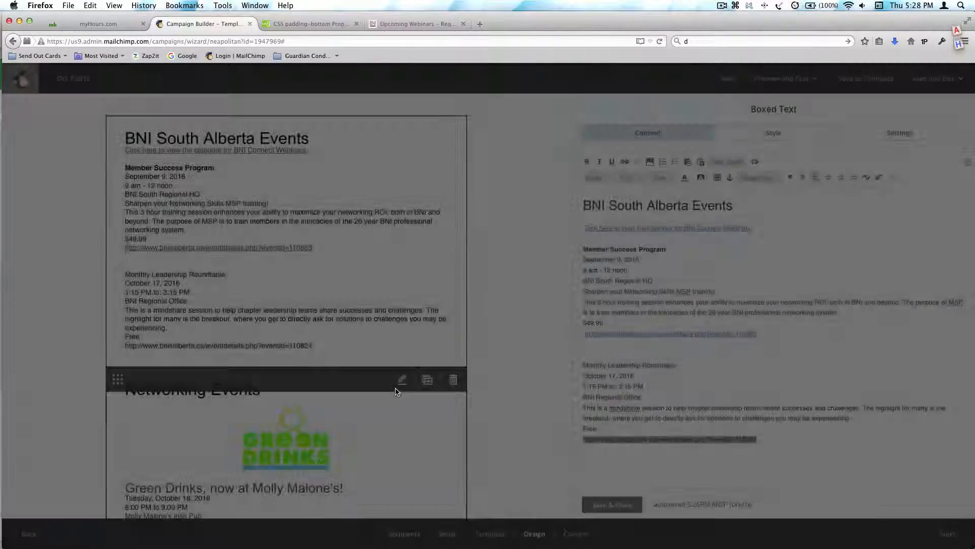
pyautogui.click(747, 418)
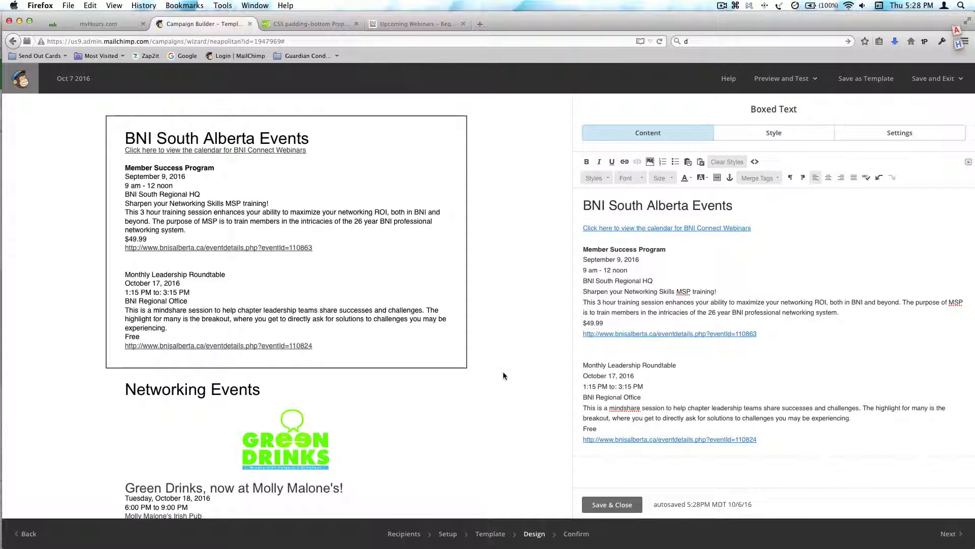
# Save and close the BNI South Alberta Events text block, and switch to the Events Listings spreadsheet in Safari
pyautogui.click(618, 506)
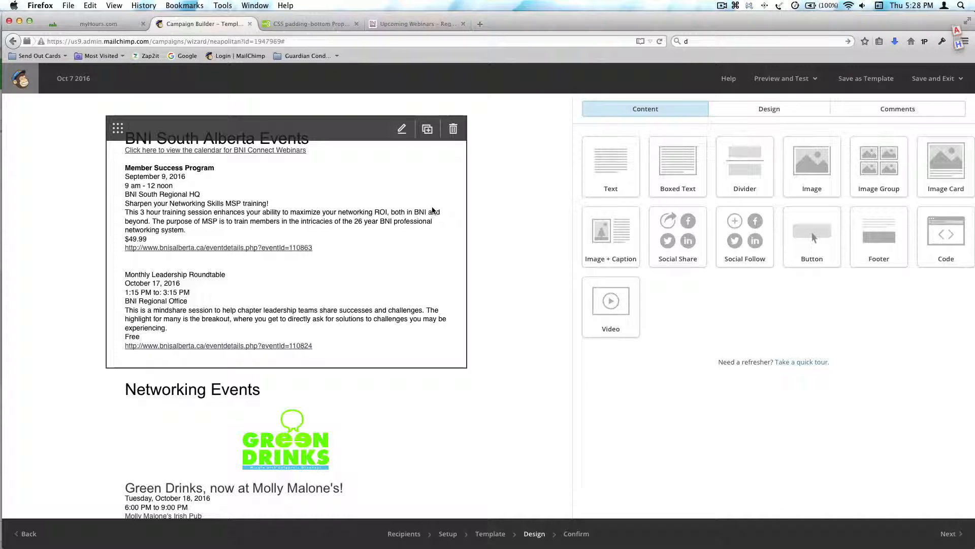
pyautogui.moveTo(2, 145)
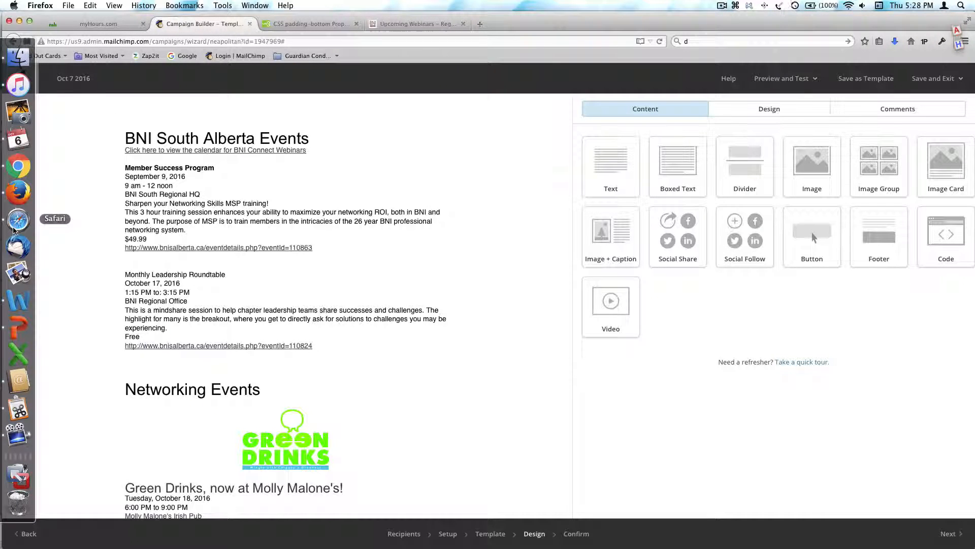
pyautogui.click(14, 230)
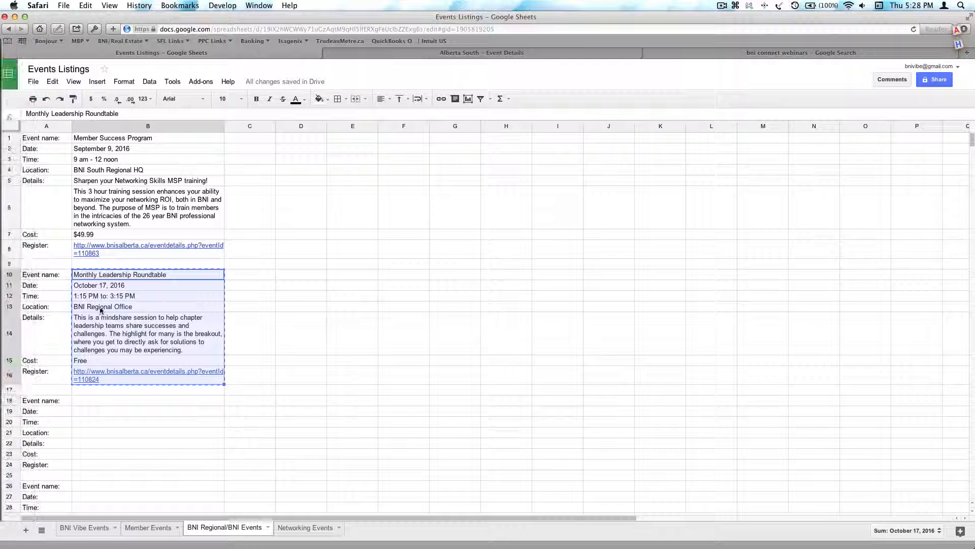
# Cut the Monthly Leadership Roundtable entry from B10:B16 and paste it over the Member Success Program entry starting at B1
pyautogui.click(249, 296)
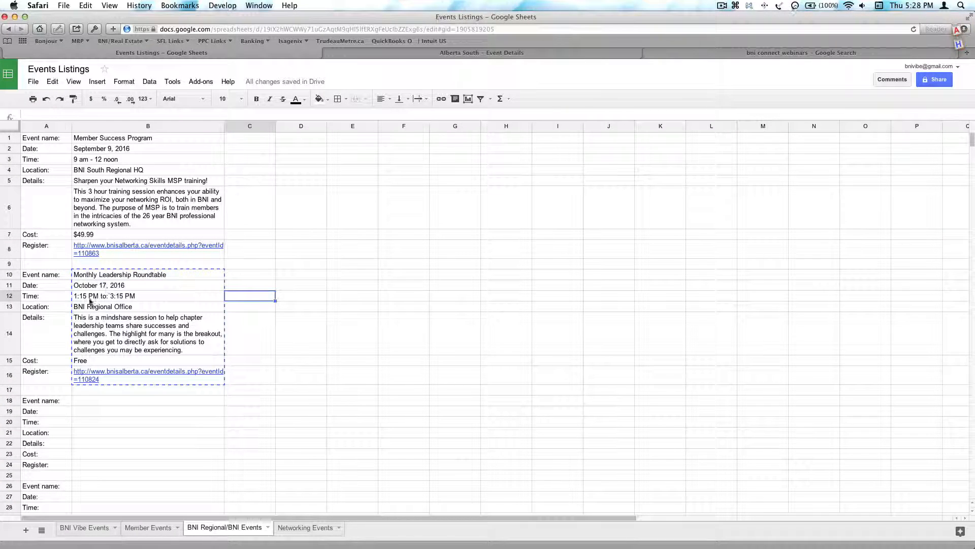
pyautogui.click(102, 276)
pyautogui.keyDown('shift'); pyautogui.click(111, 382); pyautogui.keyUp('shift')
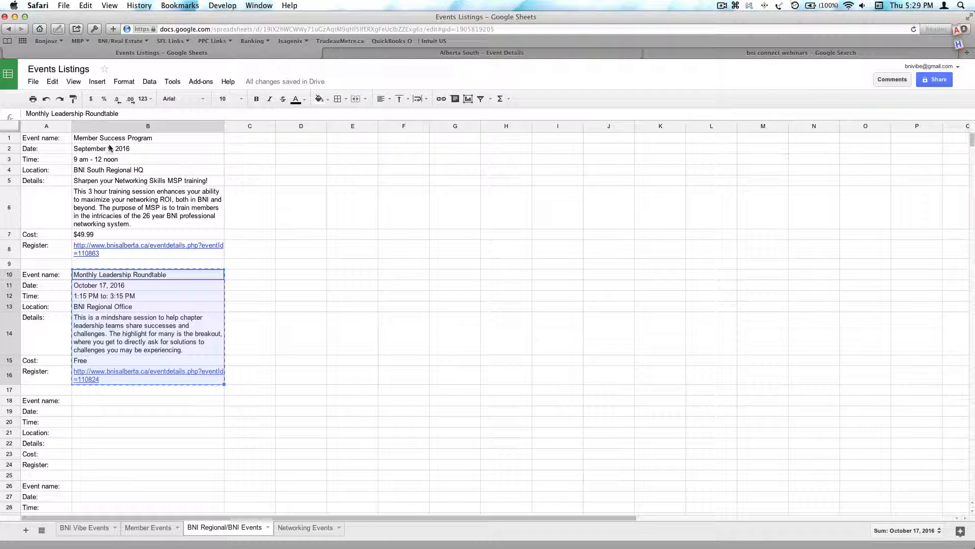
pyautogui.click(98, 140)
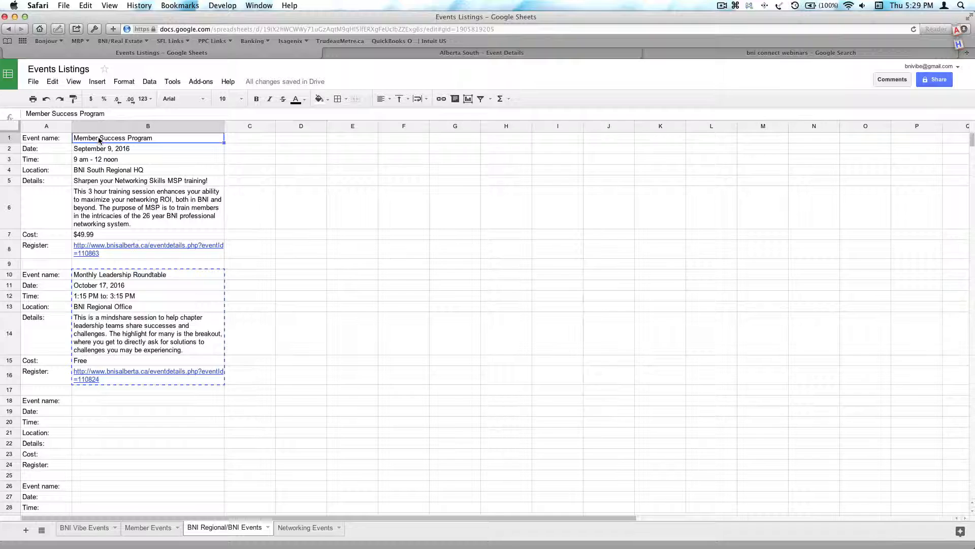
pyautogui.press('super+v')
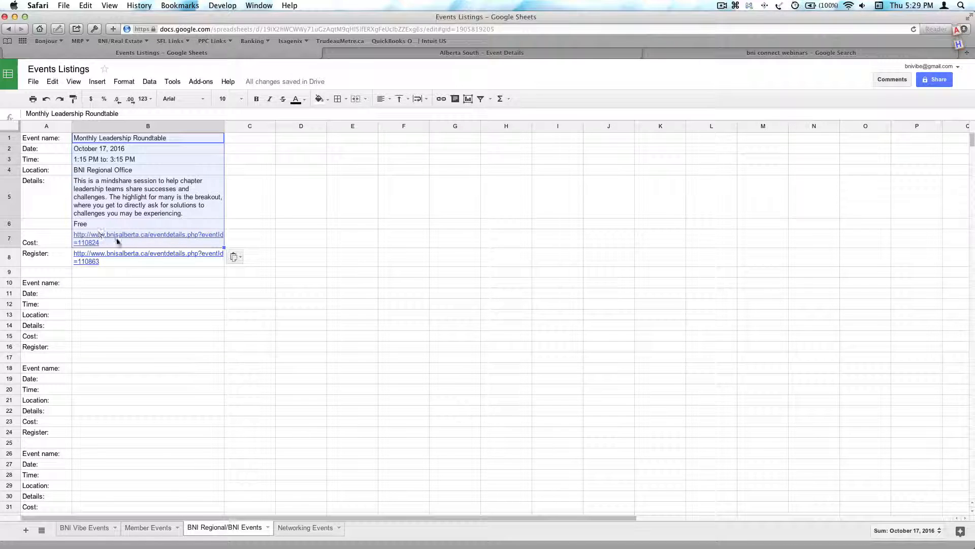
# Clear the leftover Member Success Program link in B8 and move the roundtable's Free and link cells from B6:B7 to B7:B8
pyautogui.moveTo(110, 261)
pyautogui.click(116, 261)
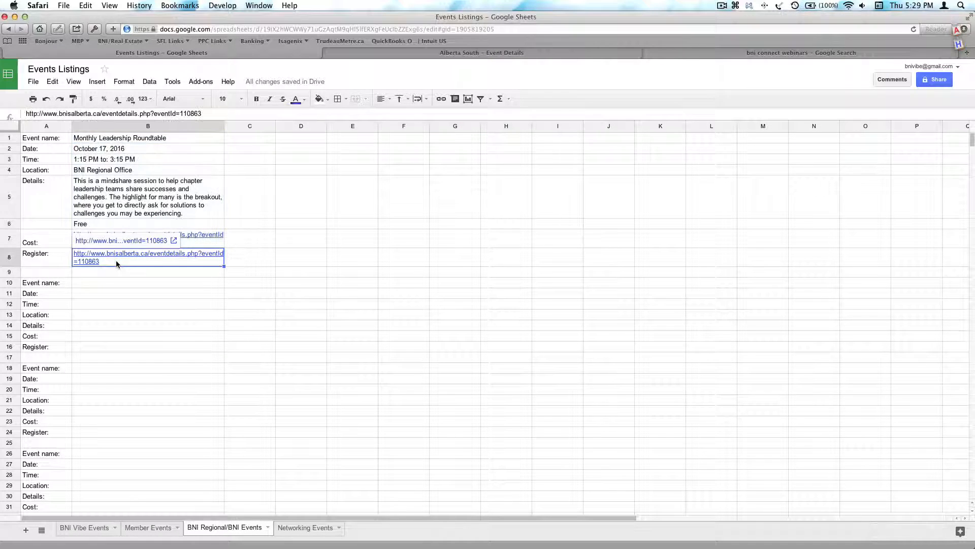
pyautogui.press('Delete')
pyautogui.click(201, 223)
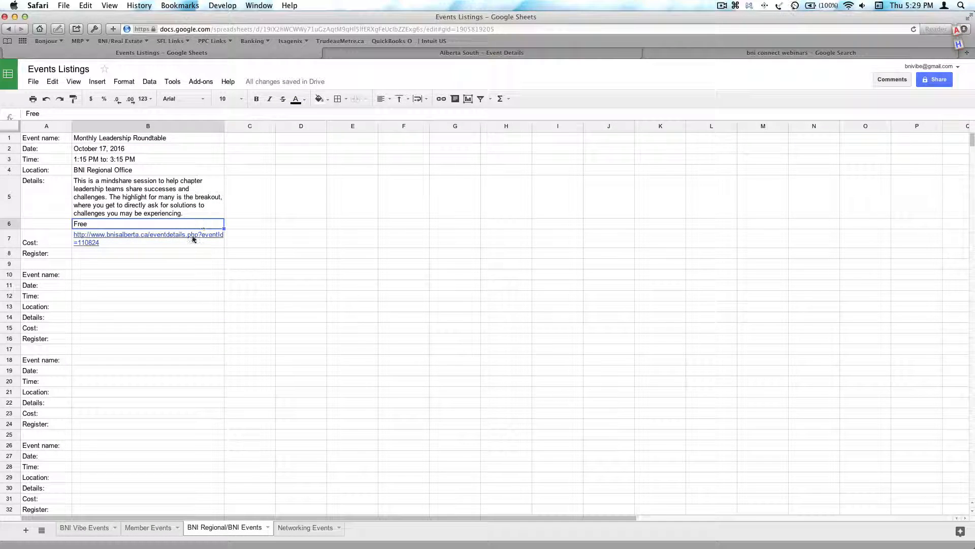
pyautogui.keyDown('shift'); pyautogui.click(191, 236); pyautogui.keyUp('shift')
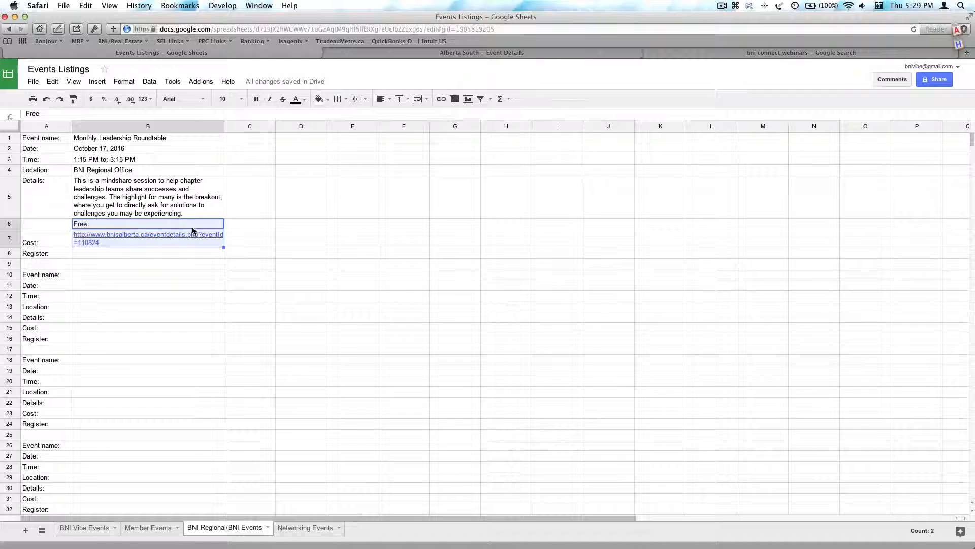
pyautogui.moveTo(190, 248); pyautogui.dragTo(81, 238)
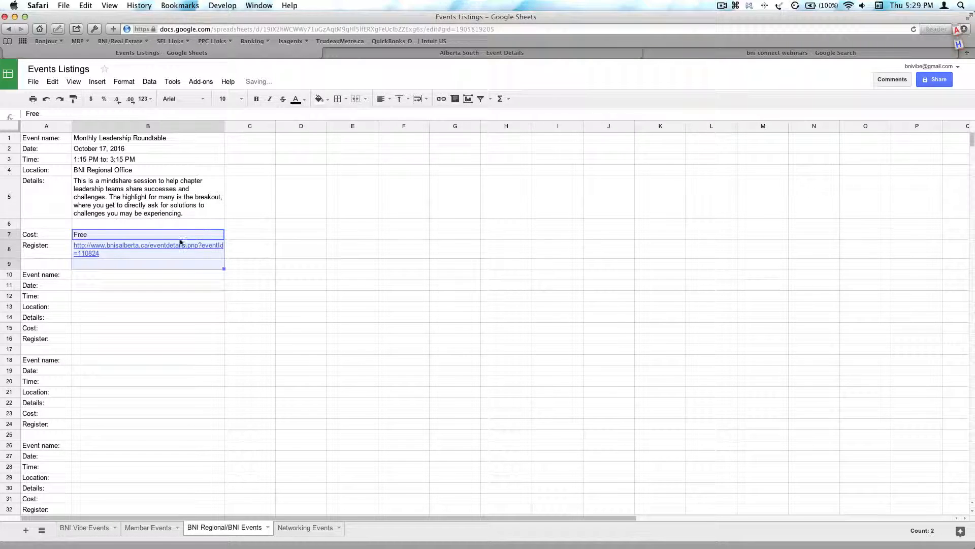
# Delete the empty row 6 between the roundtable's Details and Cost rows
pyautogui.click(9, 224)
pyautogui.rightClick(8, 225)
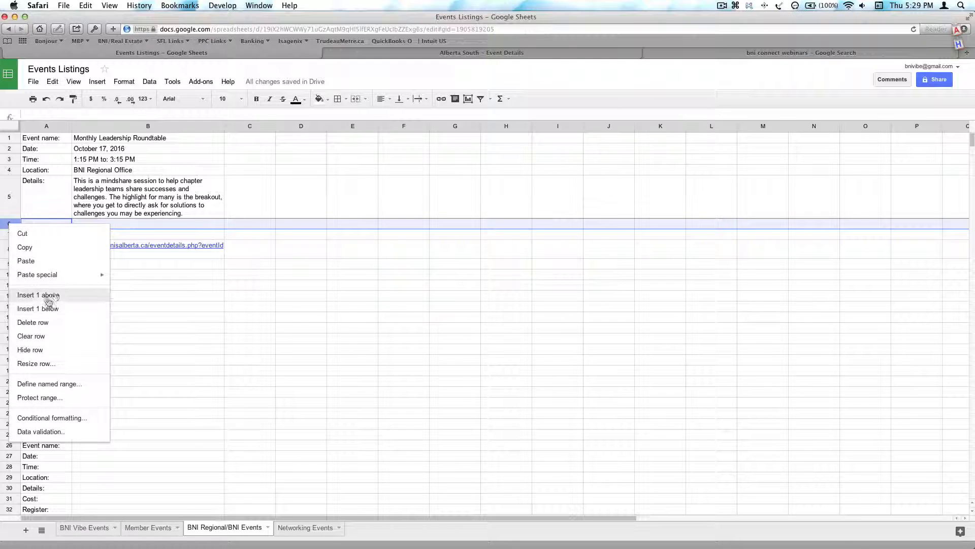
pyautogui.click(51, 323)
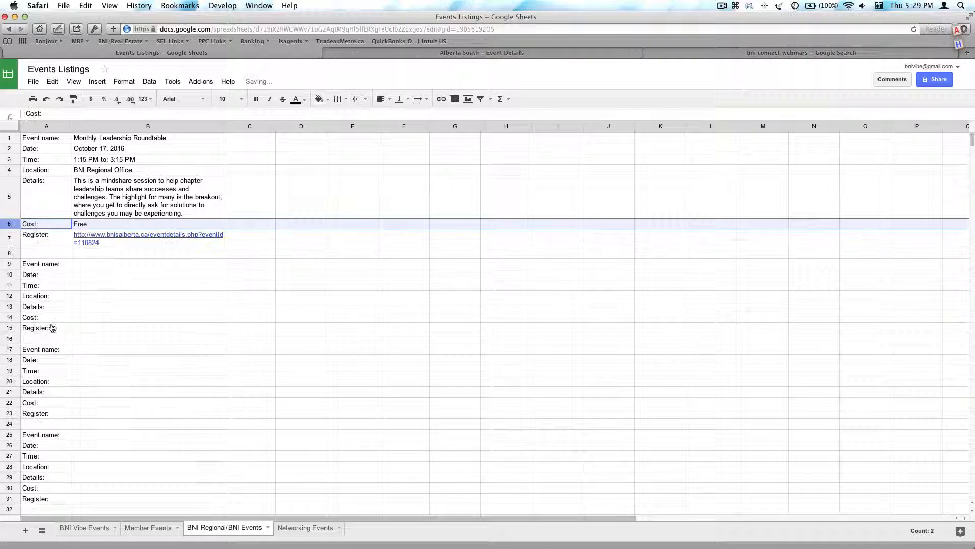
pyautogui.click(274, 256)
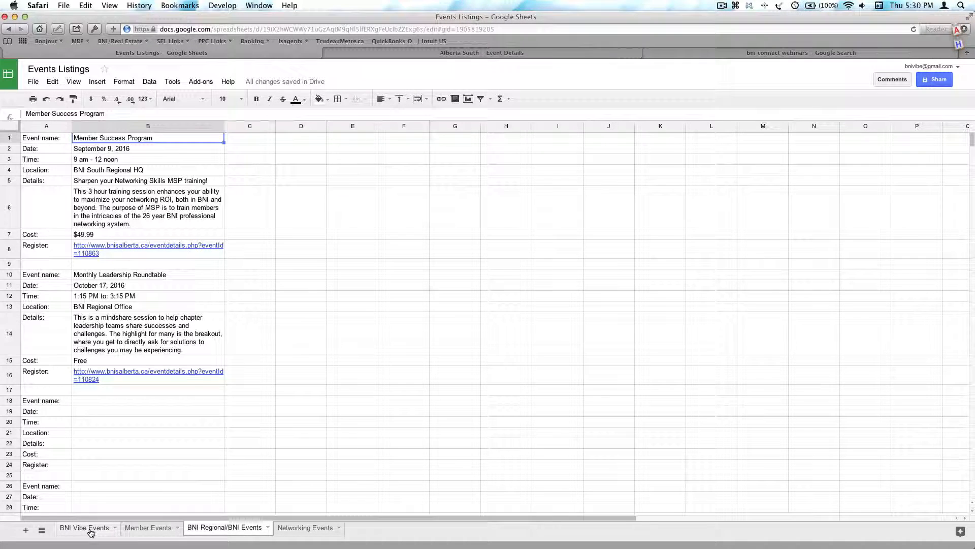
# Copy the 2016 Christmas Party entry from the BNI Vibe Events sheet, switch to PowerPoint, and select the Content text on the Upcoming Chapter Events slide
pyautogui.click(86, 527)
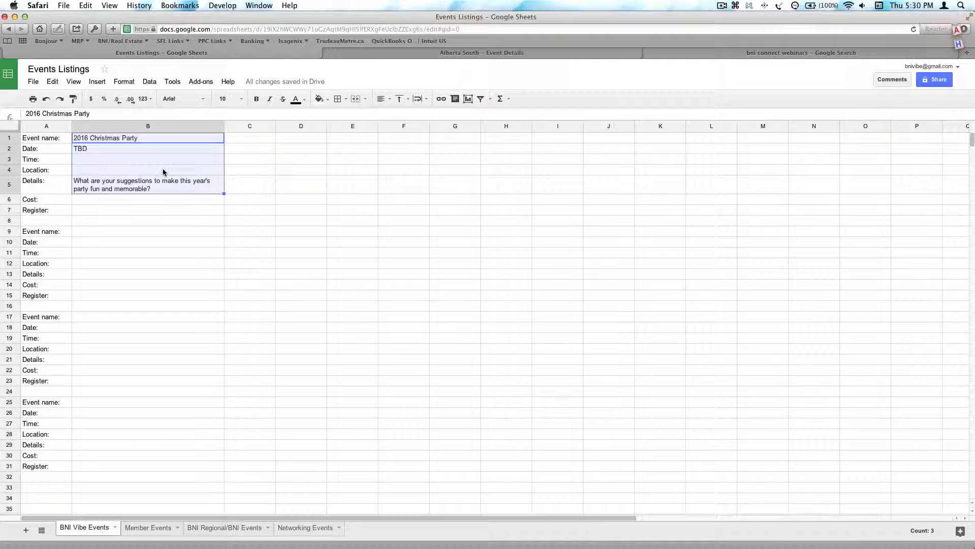
pyautogui.press('super+c')
pyautogui.moveTo(1, 279)
pyautogui.click(16, 328)
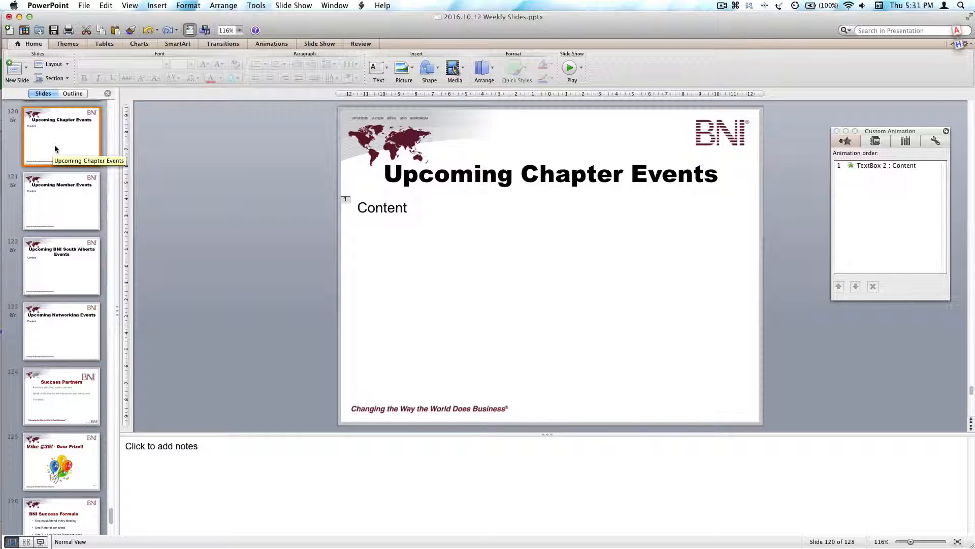
pyautogui.doubleClick(386, 208)
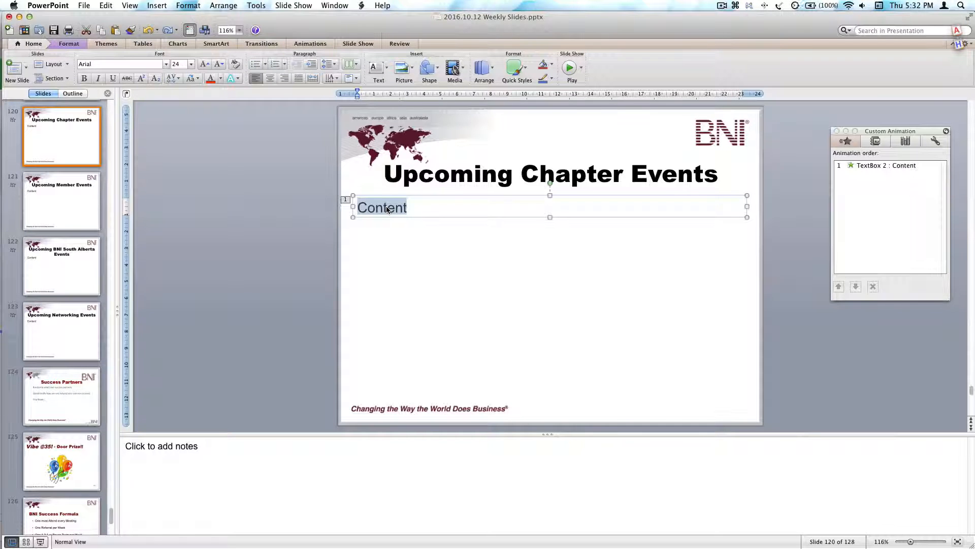